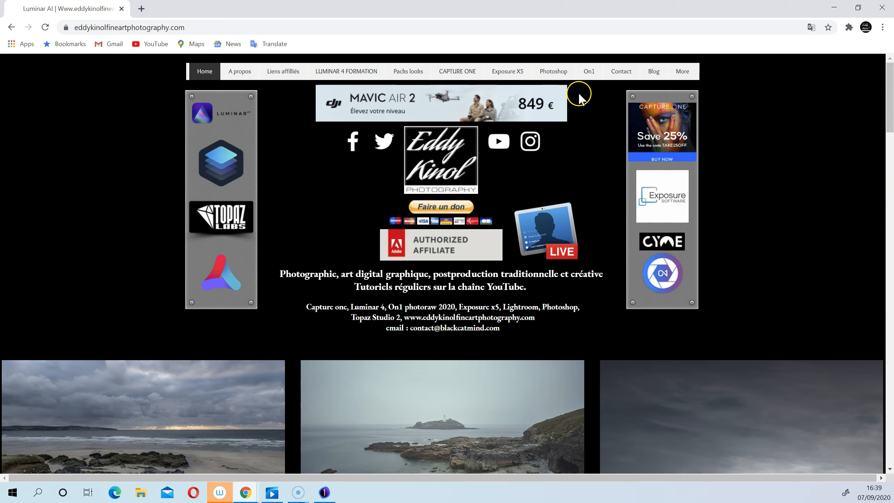
Read the blog post about the 30% Capture One discount, and close the browser to return to Capture One
left_click(662, 72)
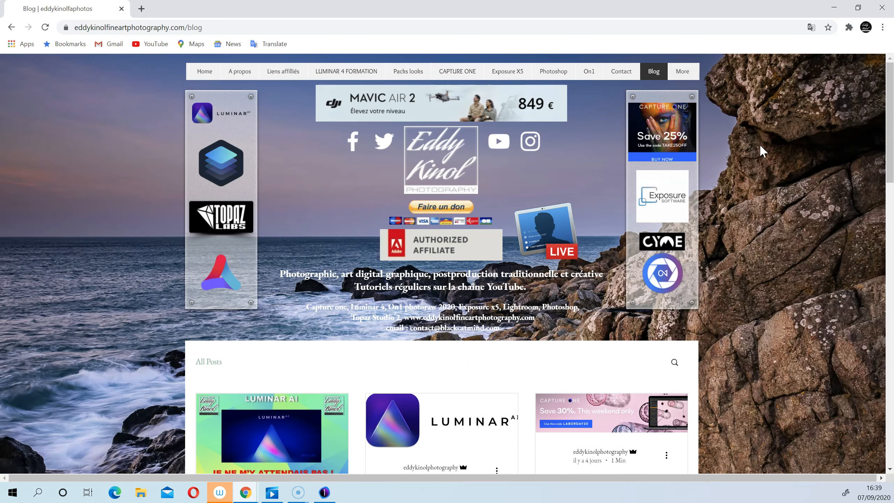
scroll(570, 211, "down", 5)
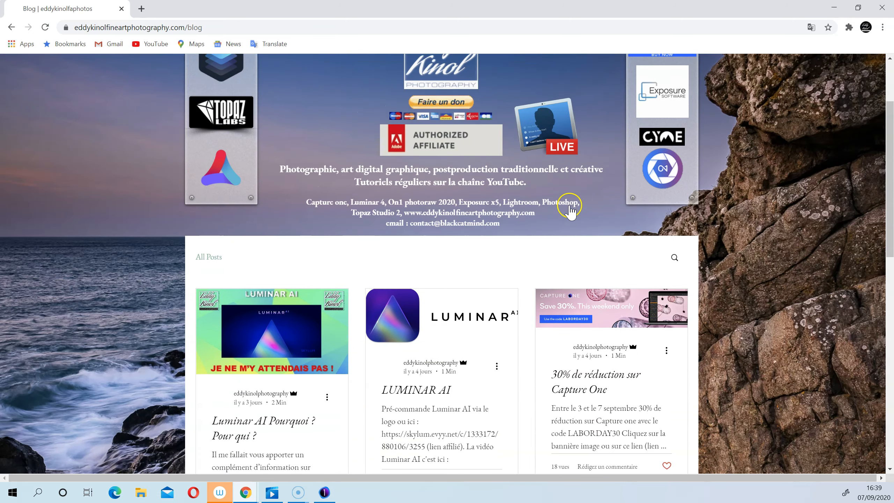
left_click(608, 160)
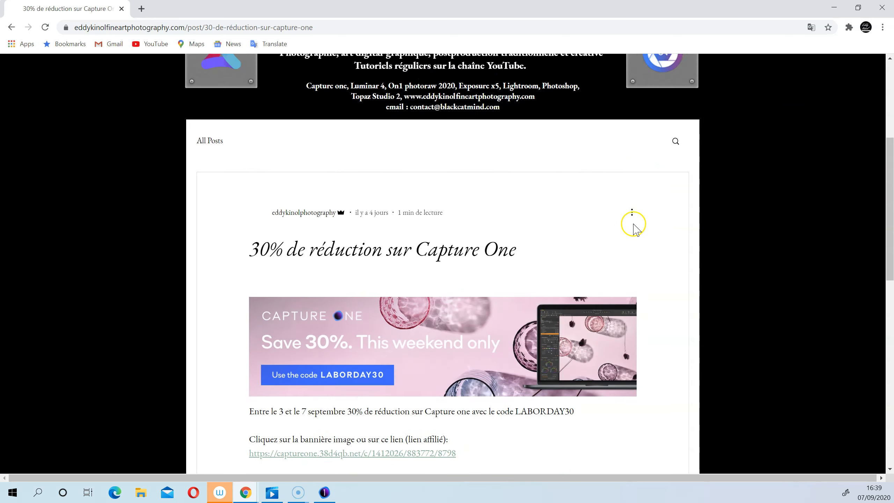
scroll(622, 225, "down", 5)
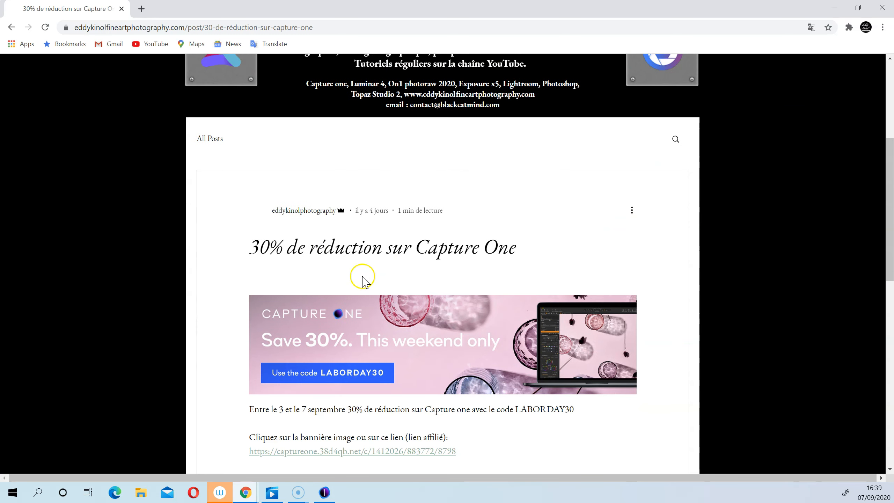
scroll(577, 370, "down", 1)
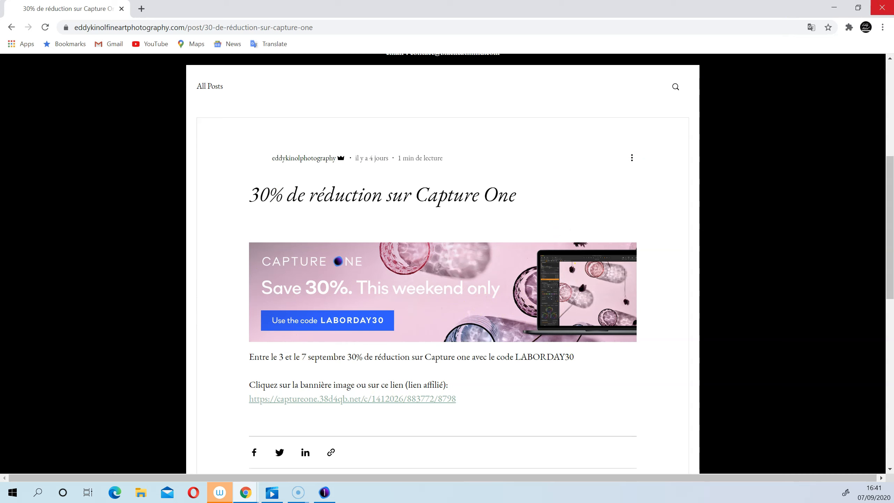
left_click(882, 8)
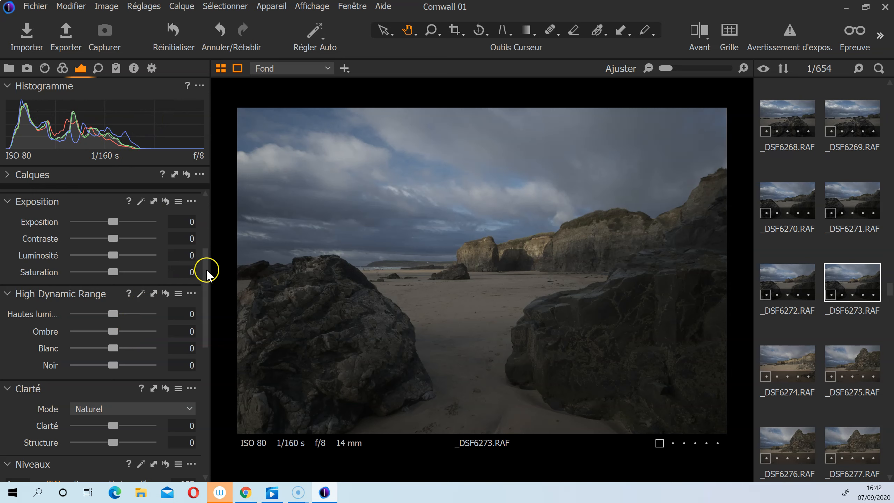
Lower the white input point of the RGB Levels to 163
left_click_drag(204, 259, 202, 329)
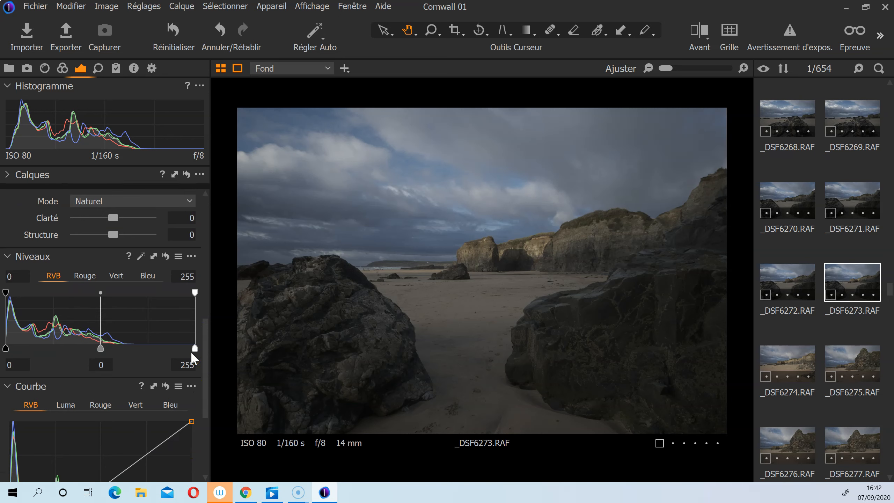
left_click_drag(195, 349, 128, 346)
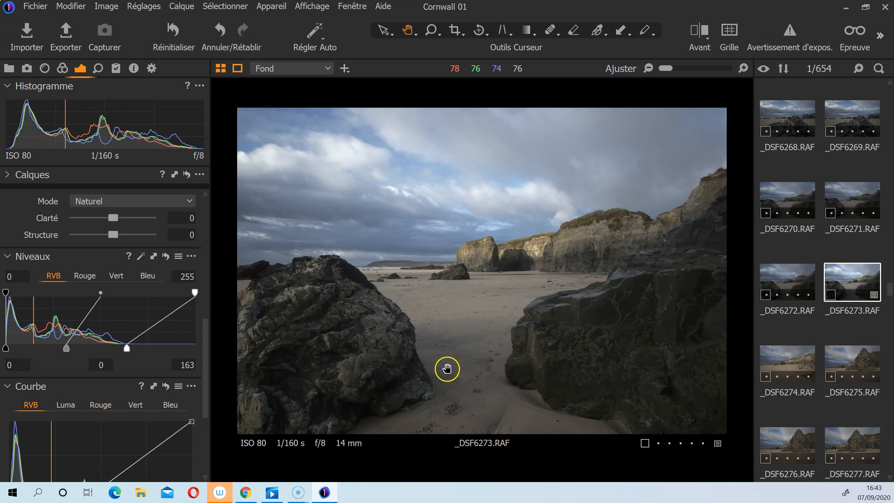
Compare the beach photo before and after the Levels adjustment several times
key("y")
key("y")
key("y")
key("y")
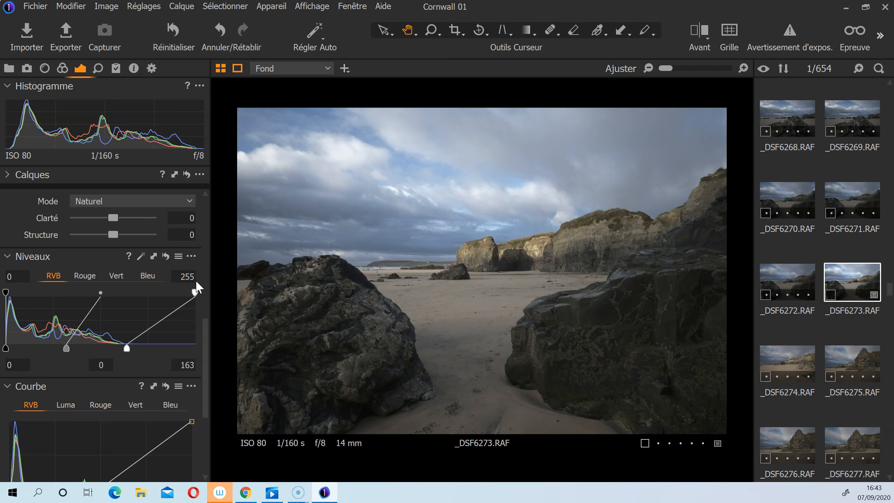
left_click(385, 223)
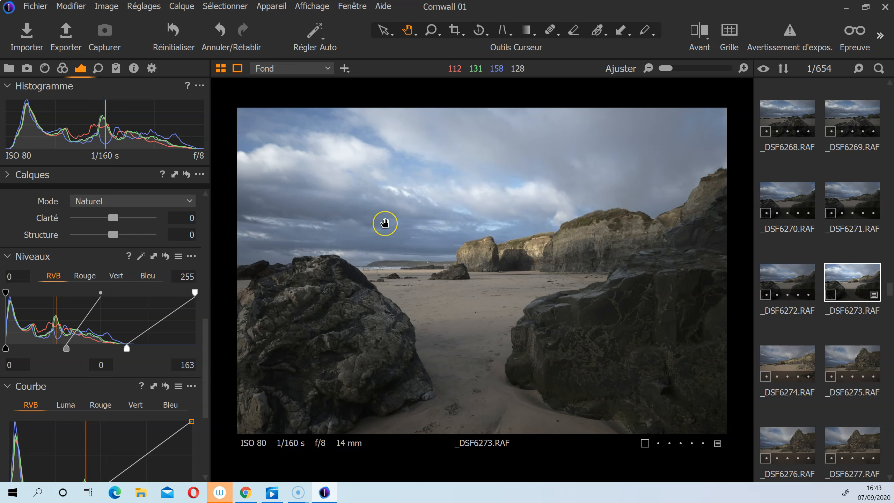
key("y")
key("y")
key("y")
key("y")
key("y")
key("y")
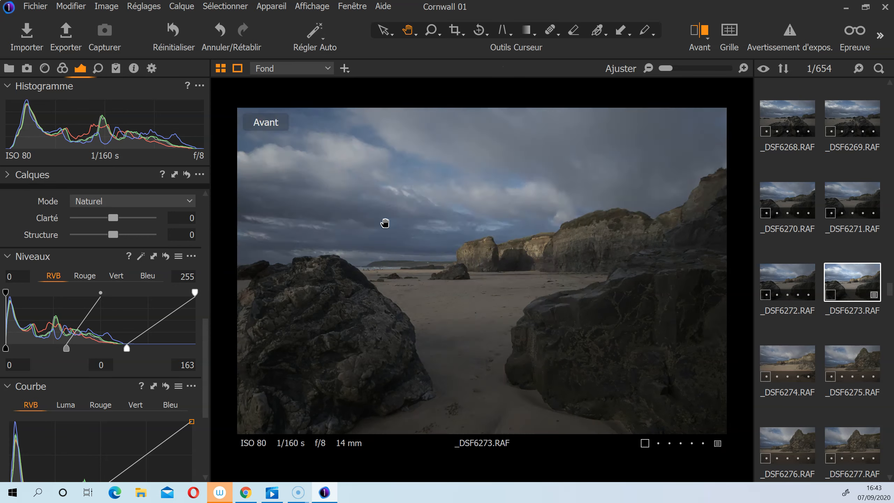
key("y")
key("y")
key("y")
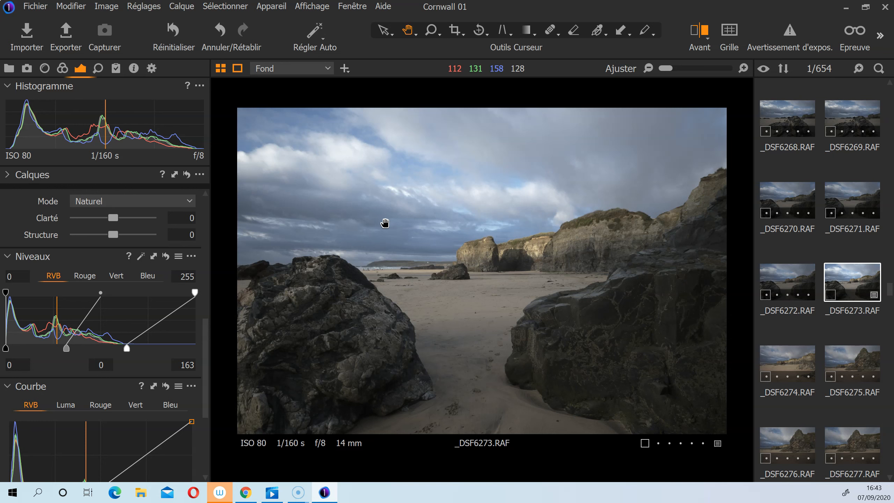
key("y")
key("y")
key("y")
key("y")
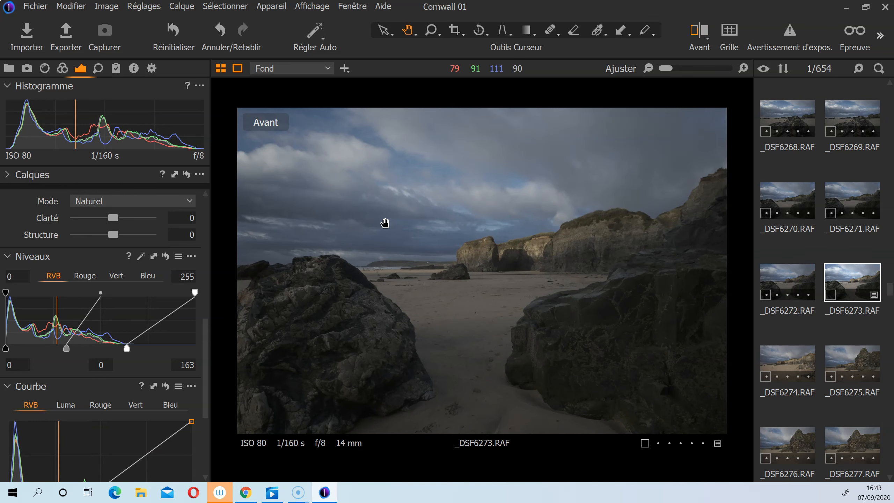
key("y")
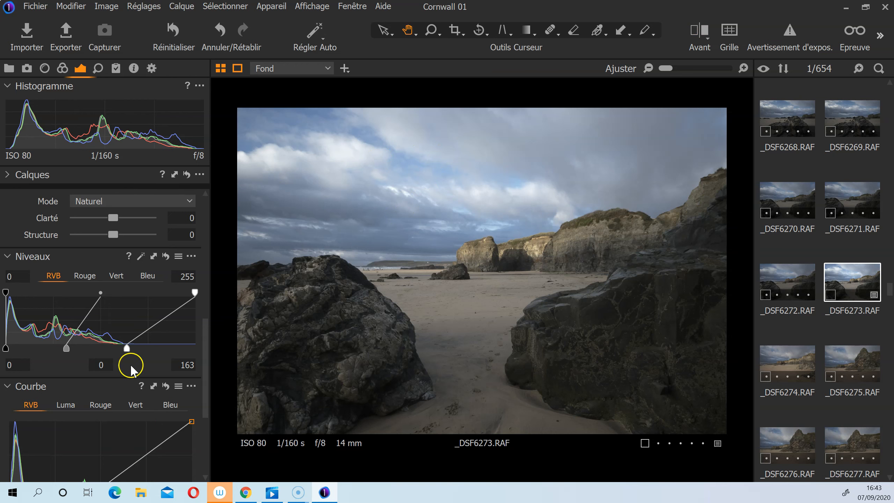
Set the midtone value of the RGB Levels to -0.05
mouse_move(66, 349)
left_mouse_down()
mouse_move(85, 349)
mouse_move(69, 348)
left_mouse_up()
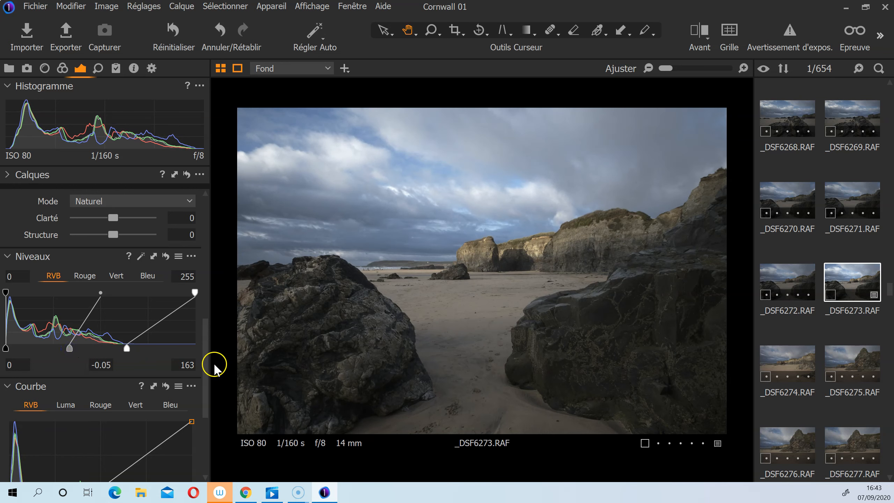
Set the High Dynamic Range shadows (Ombre) to 23 and the highlights (Hautes lumières) to -15
left_click_drag(206, 355, 206, 273)
left_click(113, 358)
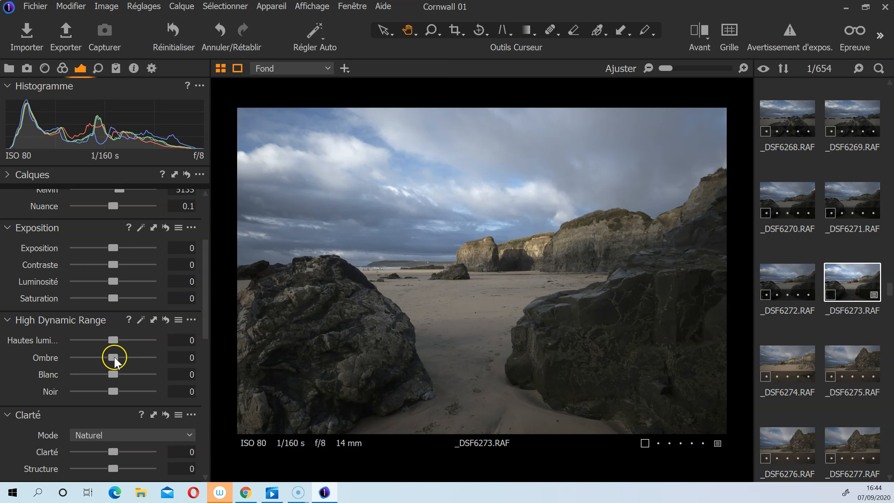
left_click_drag(114, 357, 124, 358)
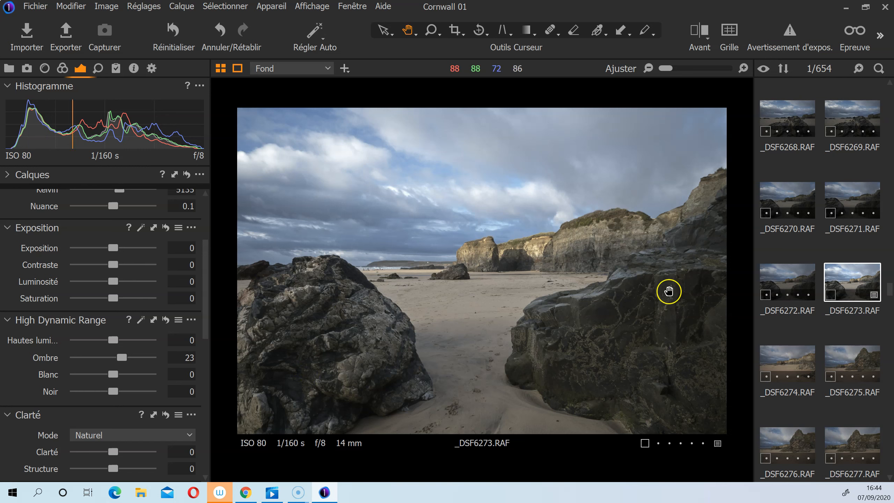
mouse_move(113, 340)
left_mouse_down()
mouse_move(103, 339)
mouse_move(121, 341)
mouse_move(101, 340)
left_mouse_up()
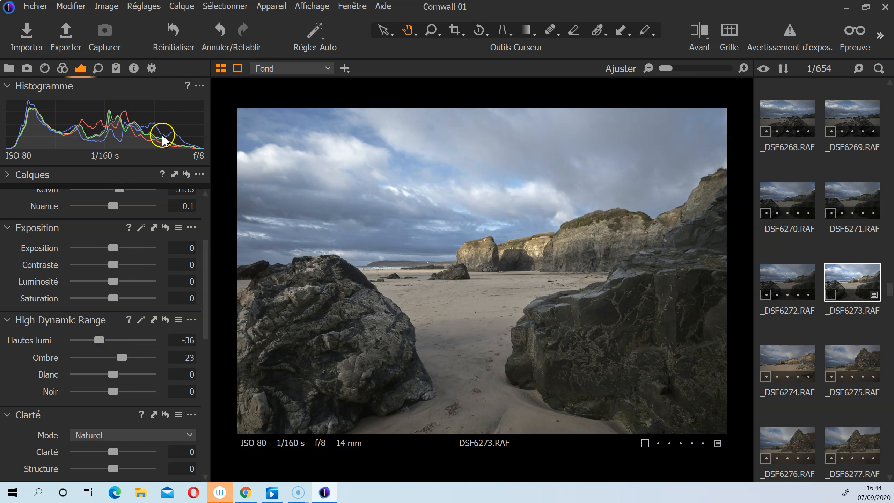
left_click_drag(99, 338, 109, 340)
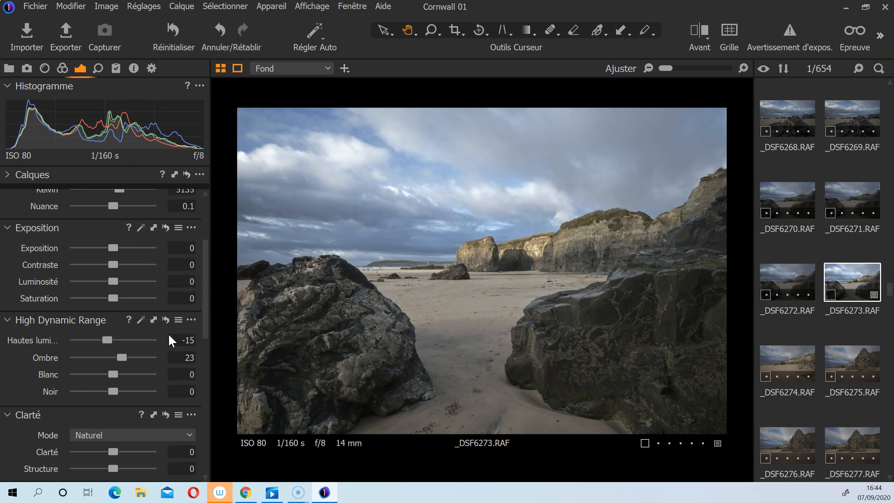
Compare the photo with its unedited version and set the Exposure tool's contrast to 5
left_click_drag(206, 313, 210, 258)
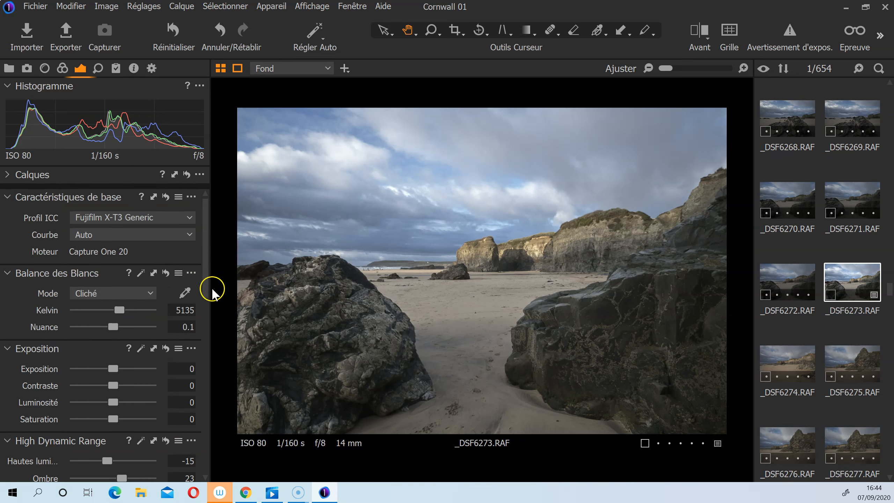
left_click_drag(205, 280, 206, 307)
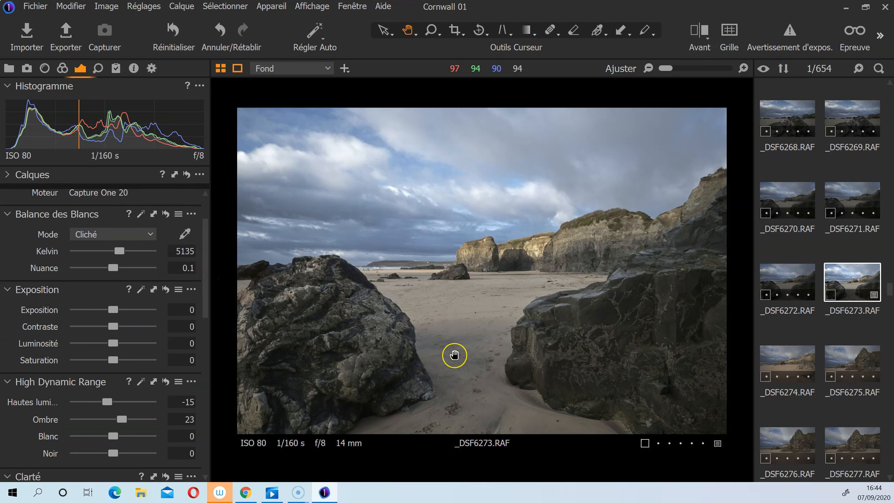
key("y")
key("y")
key("y")
key("y")
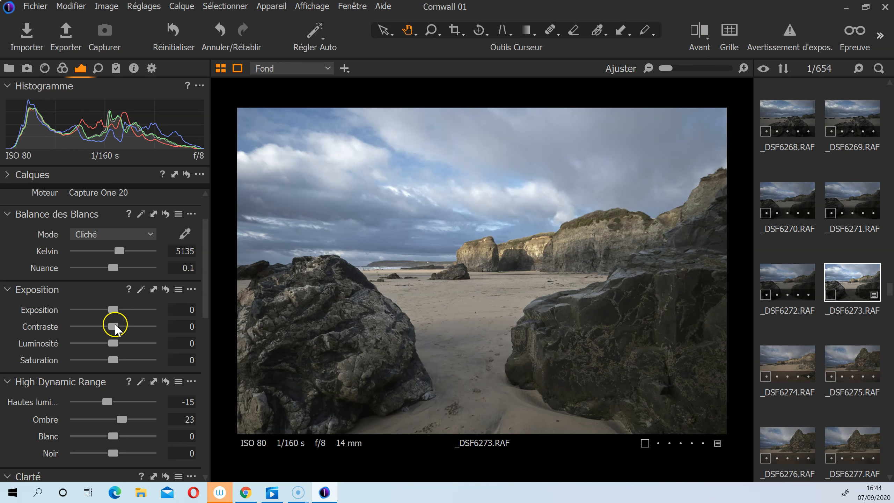
left_click_drag(114, 326, 118, 326)
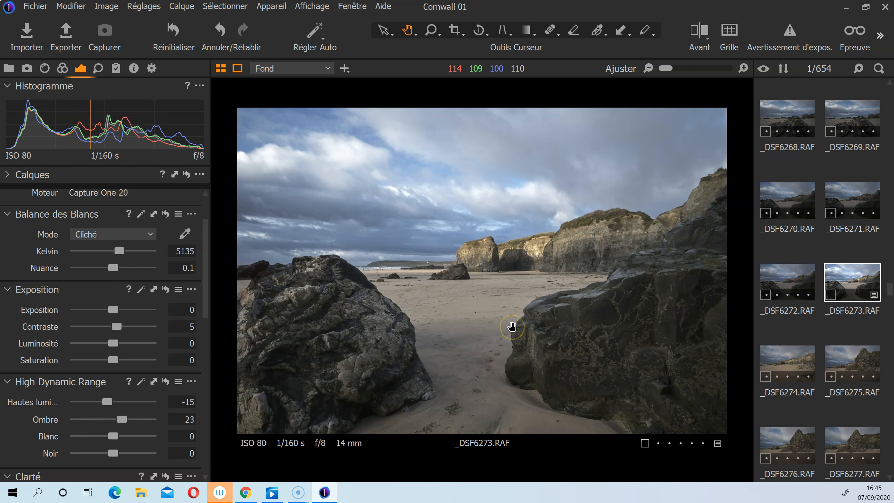
Try picking the white balance from the bright cloud above the cliffs, and reset the White Balance adjustment
left_click(602, 28)
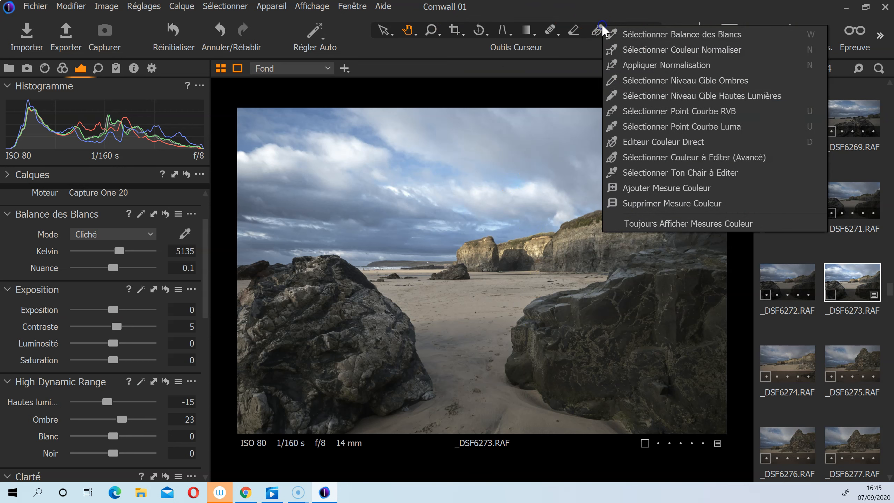
left_click(597, 30)
left_click(599, 30)
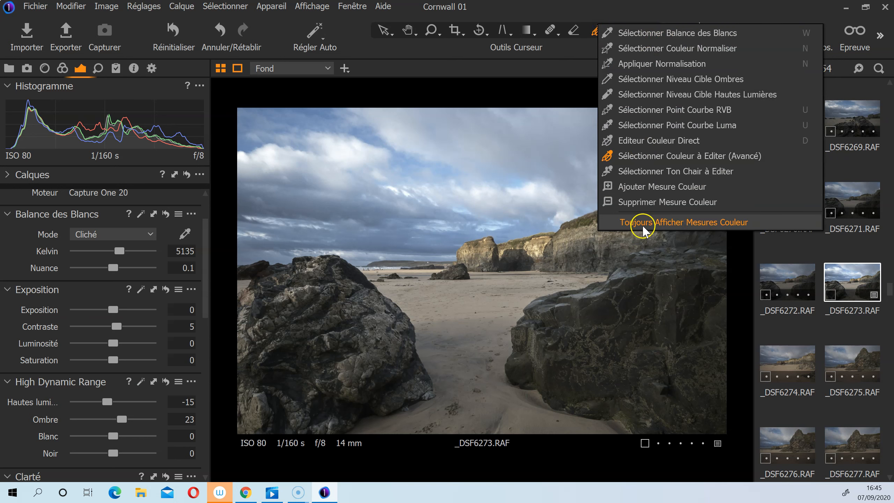
left_click(637, 32)
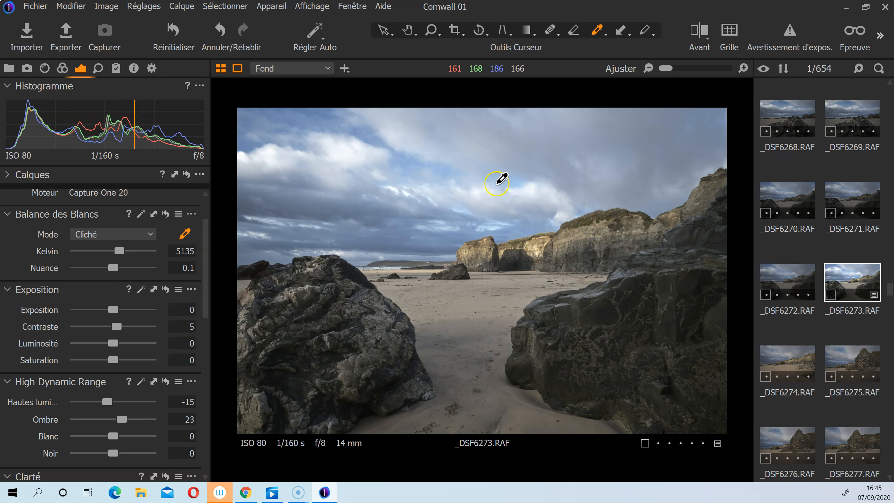
left_click(526, 182)
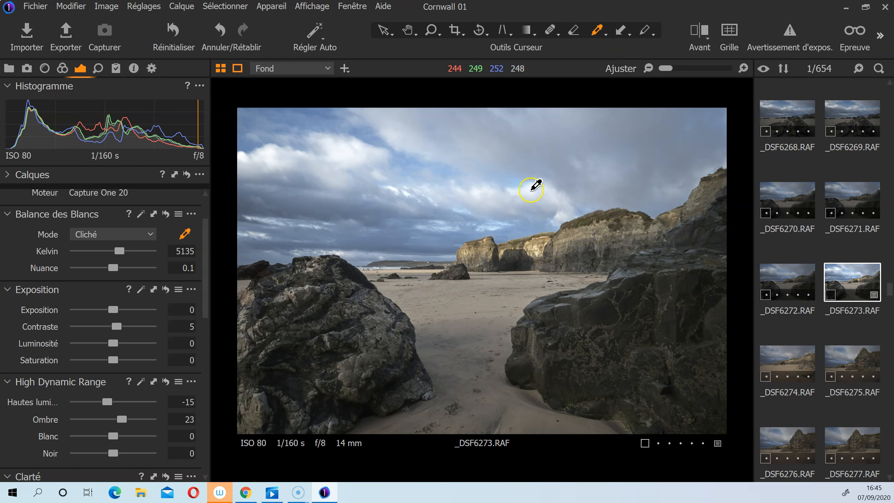
left_click_drag(532, 190, 587, 306)
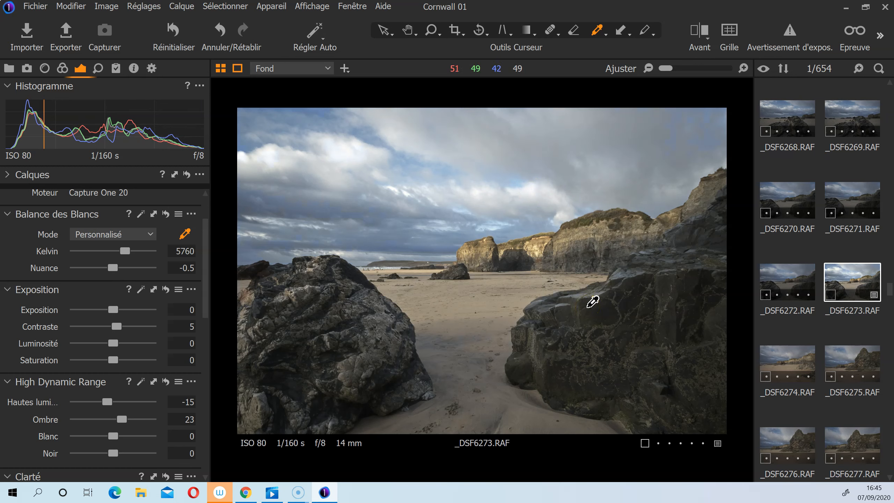
left_click(165, 213)
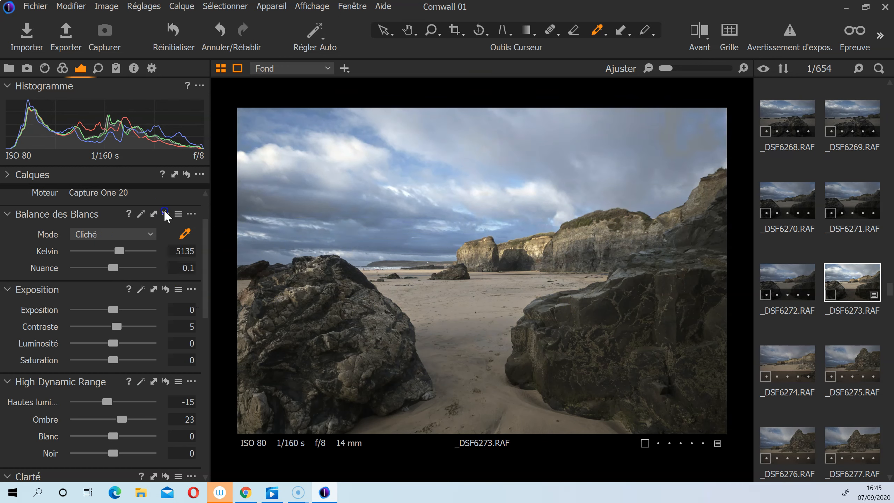
Activate the Add Color Readout tool (Ajouter Mesure Couleur) and delete all the readouts on the photo
left_click(597, 23)
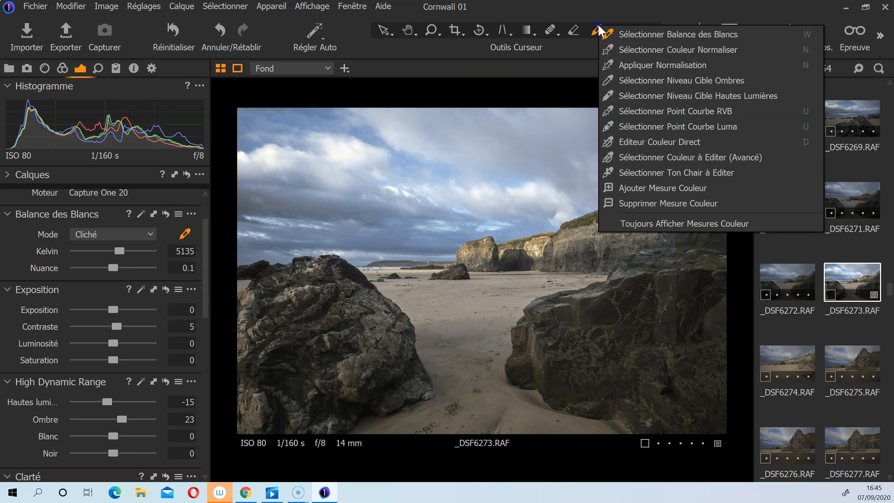
left_click(659, 193)
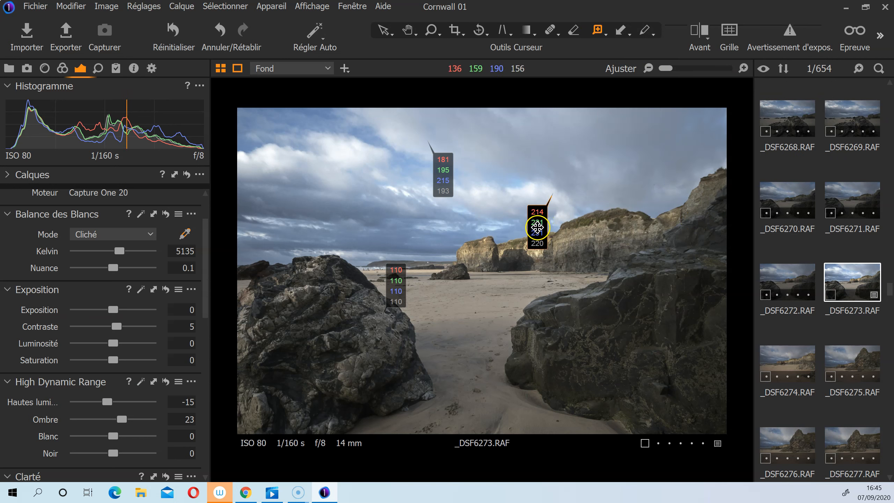
right_click(528, 244)
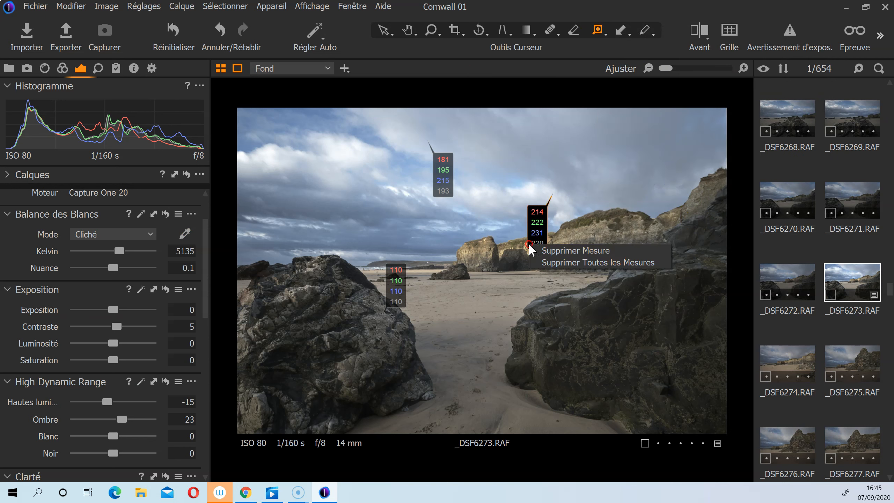
left_click(547, 261)
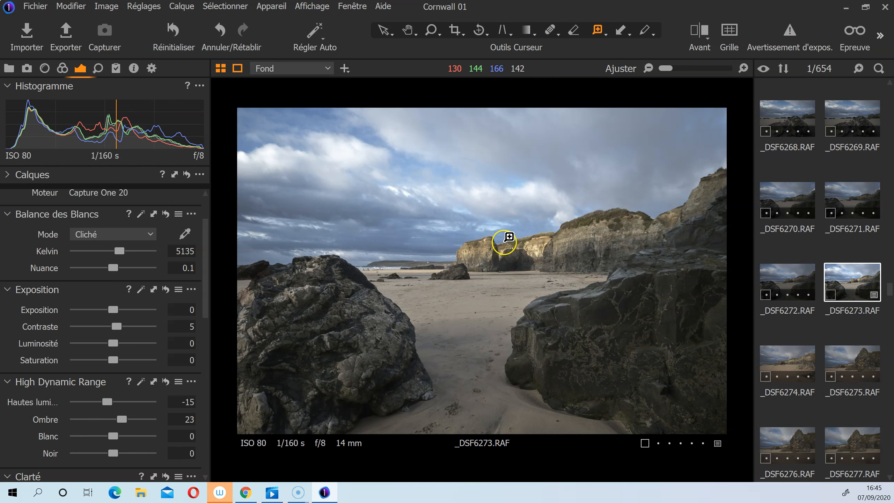
Place one colour readout on the white cloud in the left of the sky and one on the bright cloud above the cliffs
left_click(334, 171)
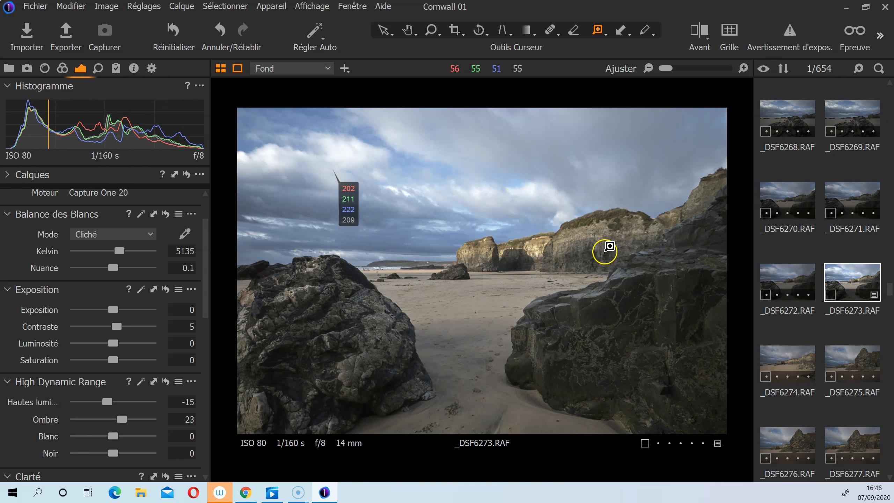
left_click(532, 190)
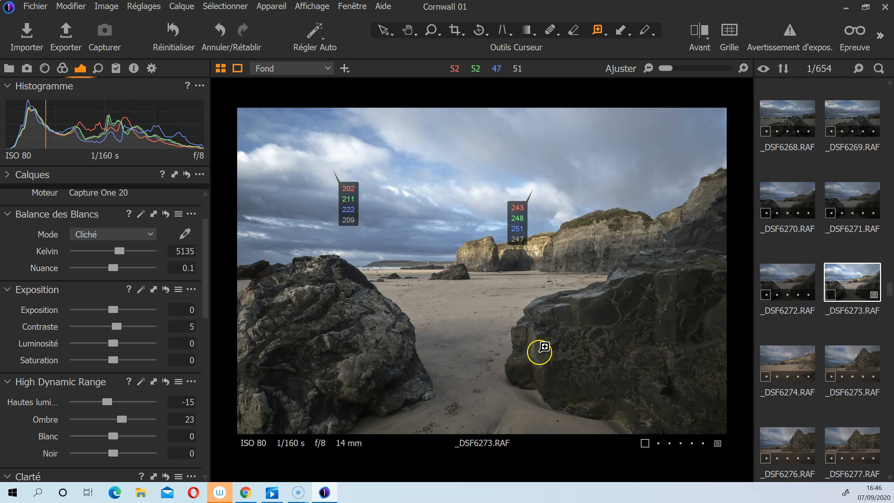
Measure the colours at several points across the upper part of the large rock on the left, and delete all the readouts
left_click(379, 319)
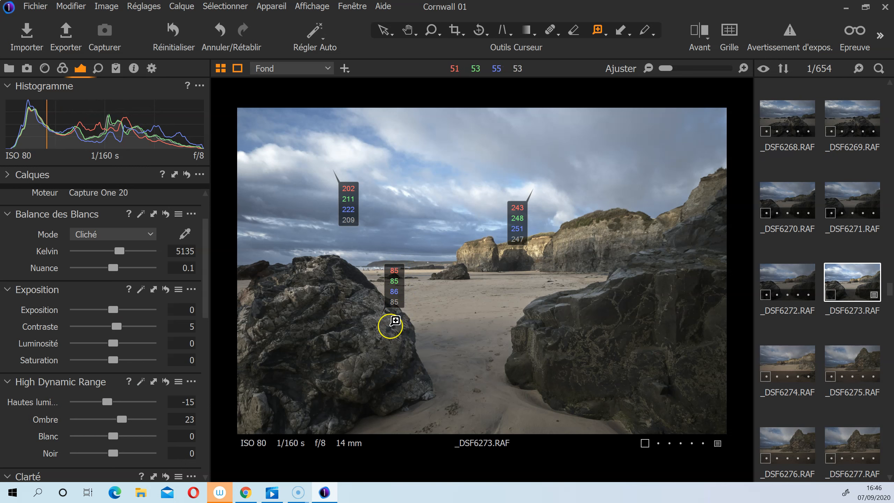
left_click(371, 327)
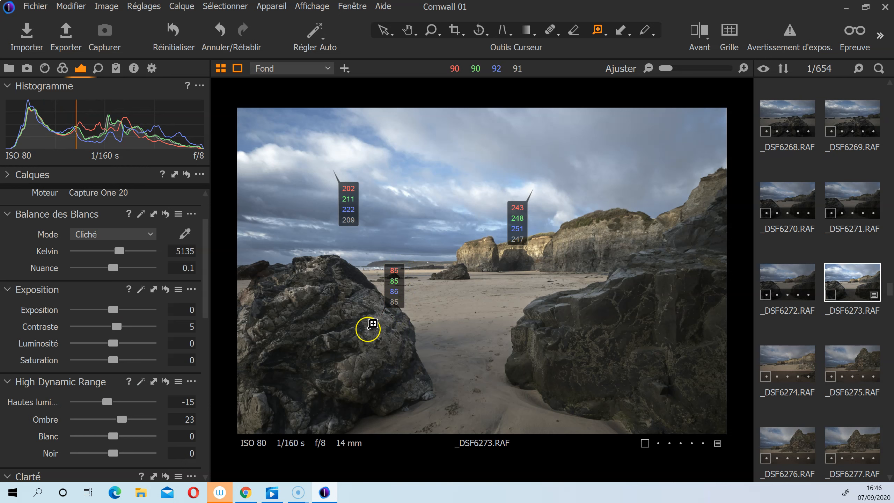
left_click(389, 330)
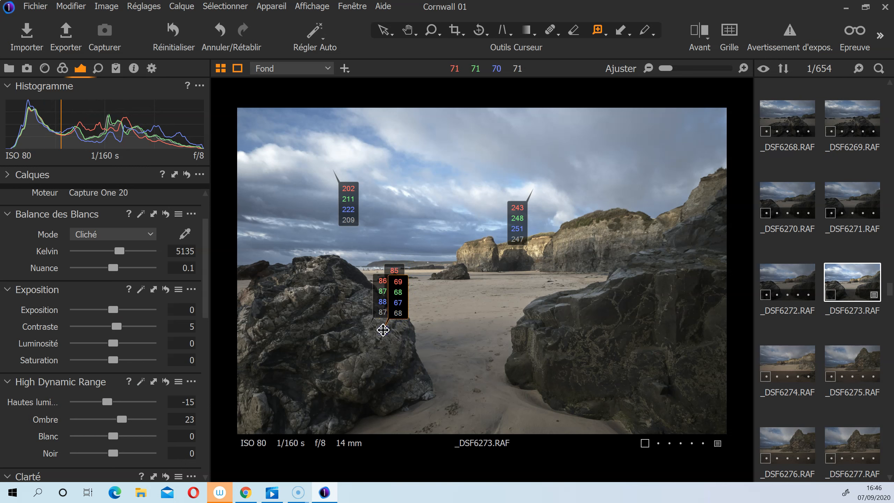
left_click(357, 301)
mouse_move(357, 301)
left_mouse_down()
mouse_move(347, 285)
mouse_move(361, 278)
left_mouse_up()
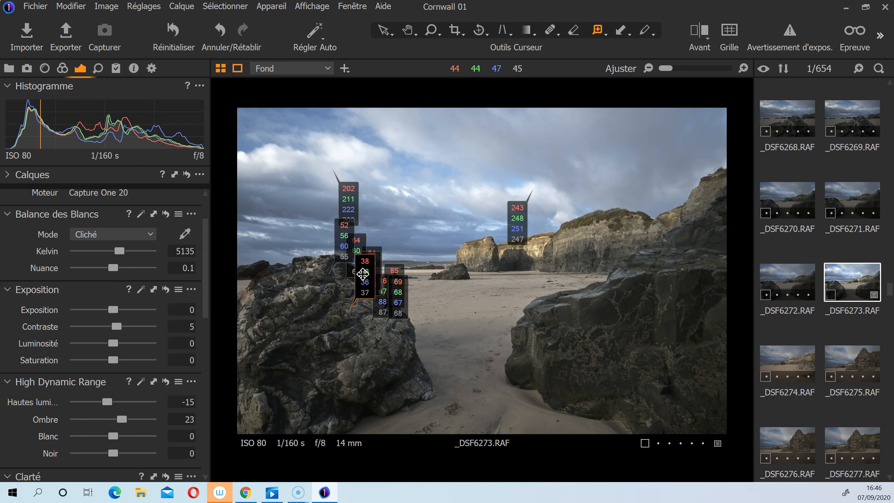
right_click(362, 274)
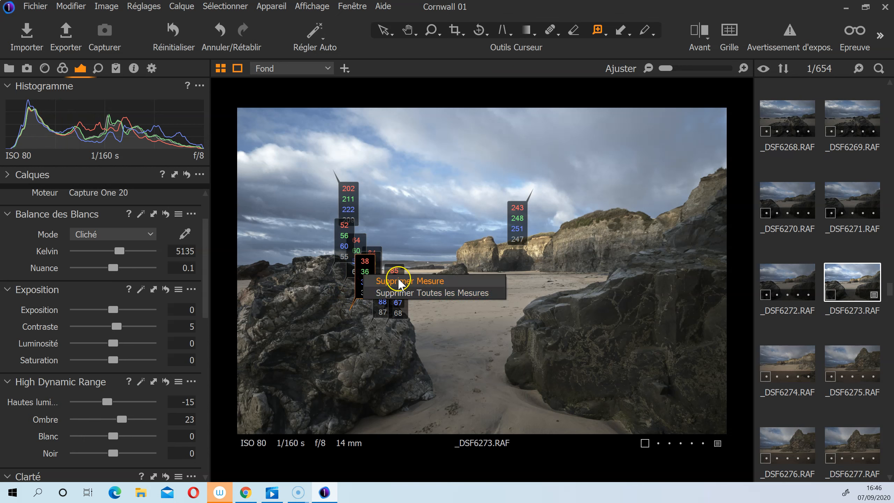
left_click(418, 294)
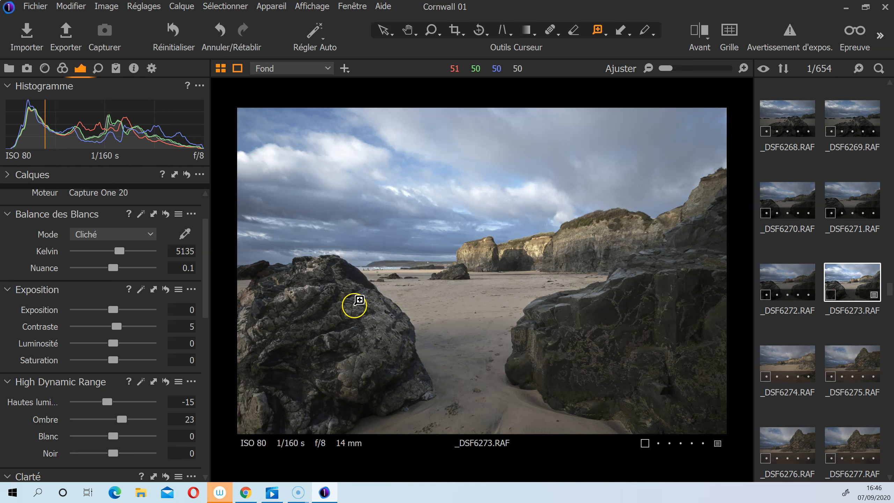
Sample four spots along the upper right side of the left rock with colour readouts, and clear all of them
left_click(354, 305)
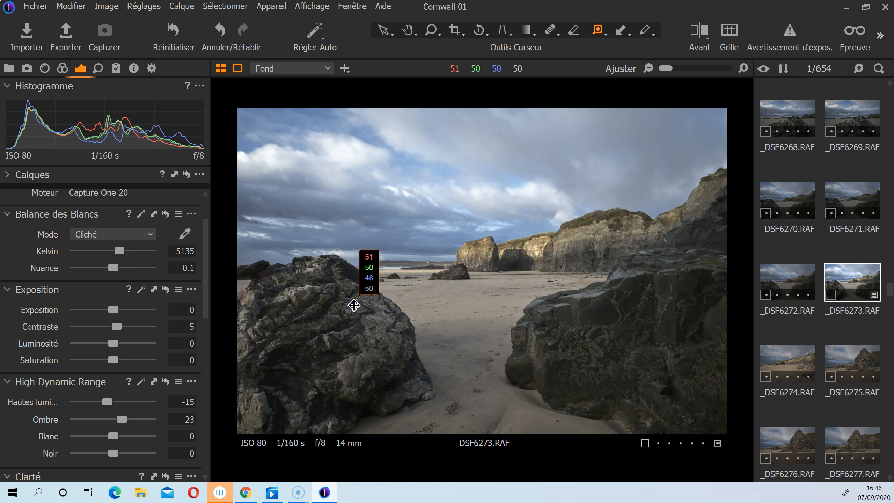
left_click(380, 319)
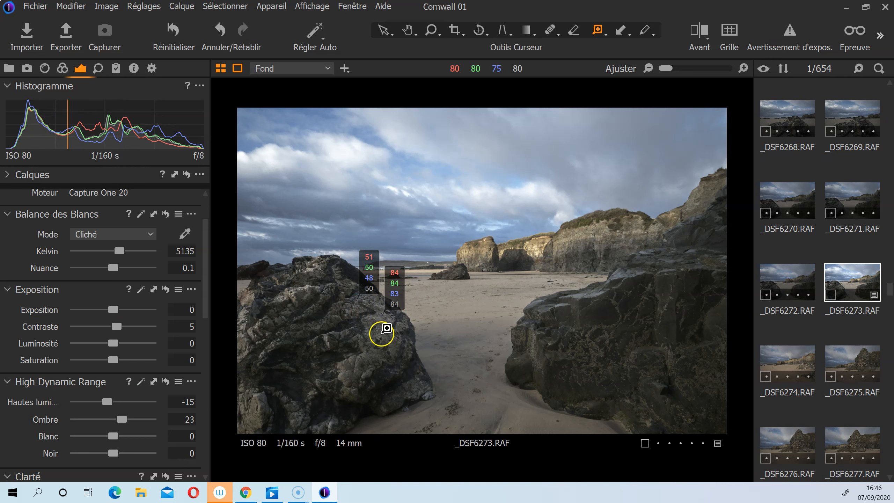
left_click(377, 333)
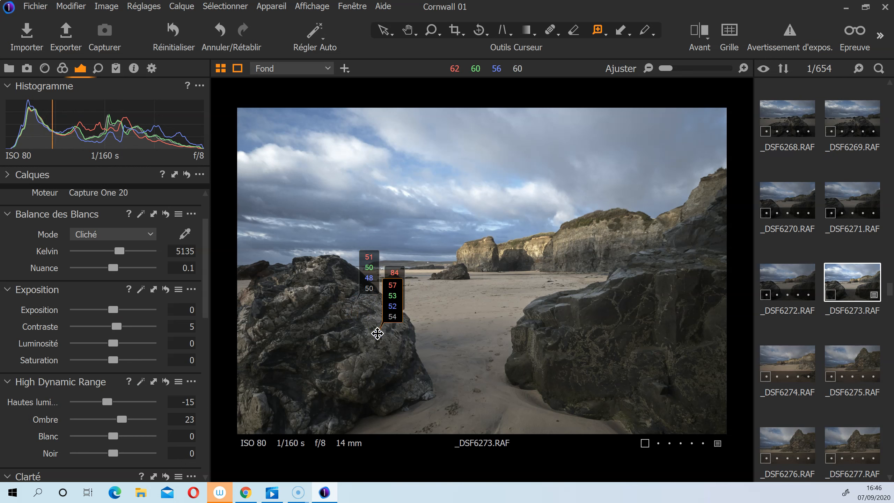
left_click(394, 335)
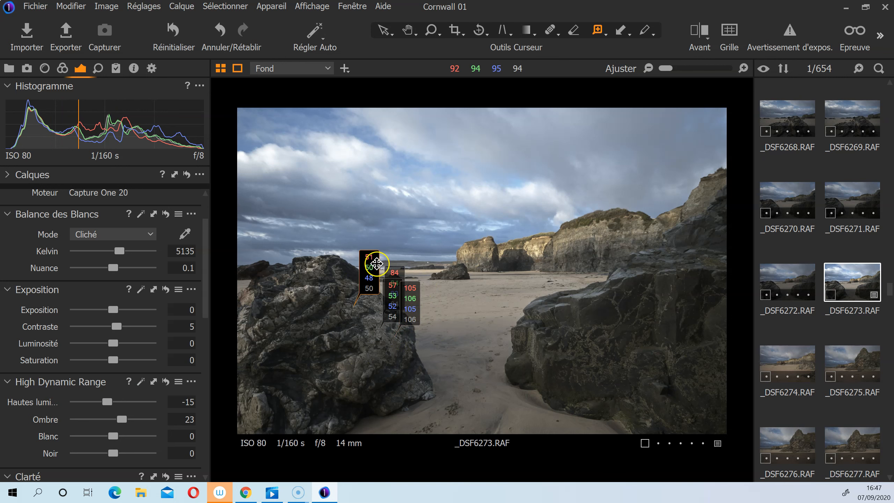
right_click(408, 308)
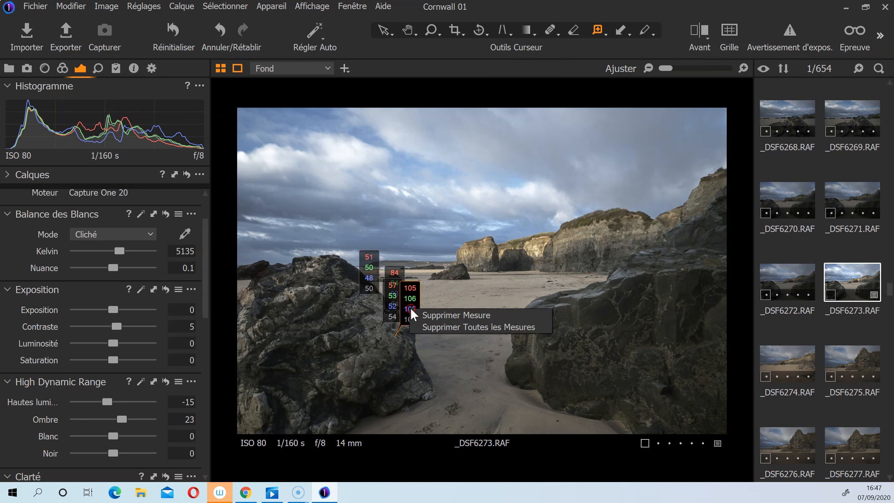
left_click(436, 333)
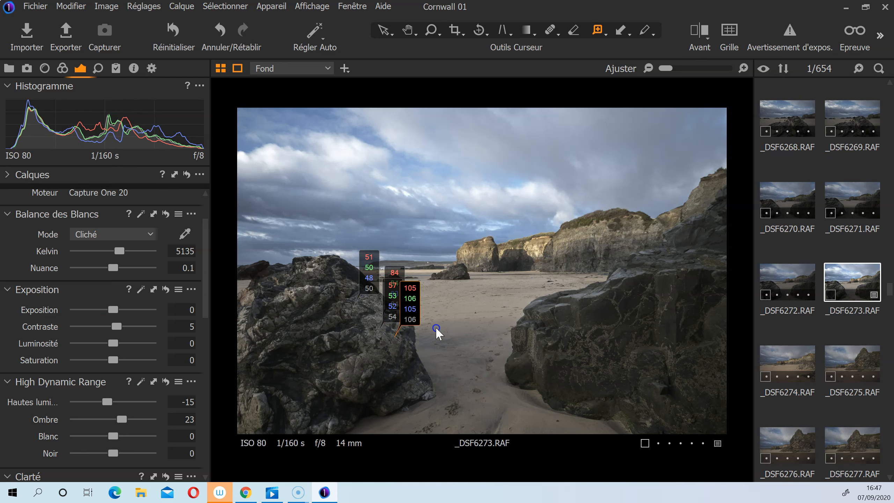
Pick the white balance from a neutral grey spot on the right side of the large left rock
left_click(596, 33)
left_click(624, 31)
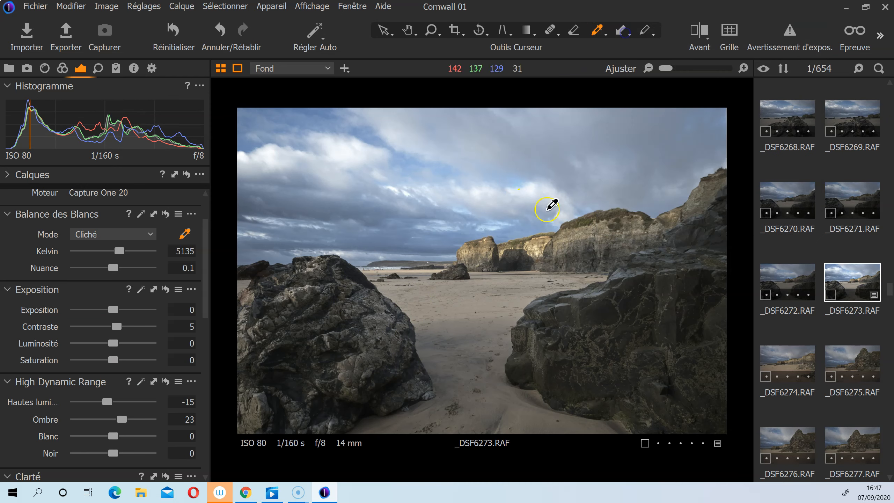
left_click(386, 327)
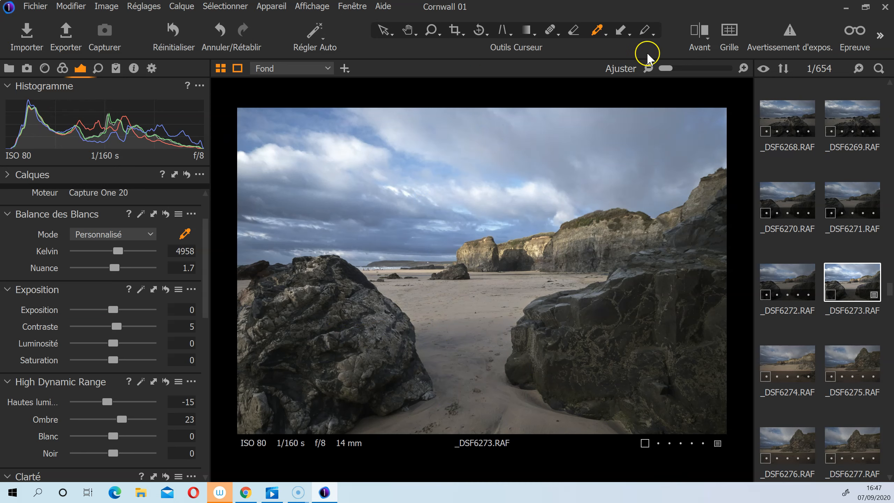
left_click(602, 35)
left_click(648, 192)
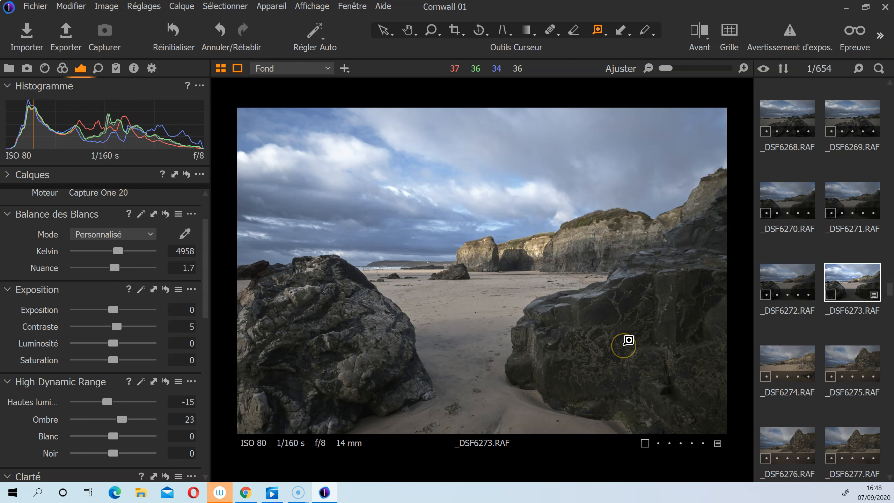
left_click(597, 31)
left_click(599, 36)
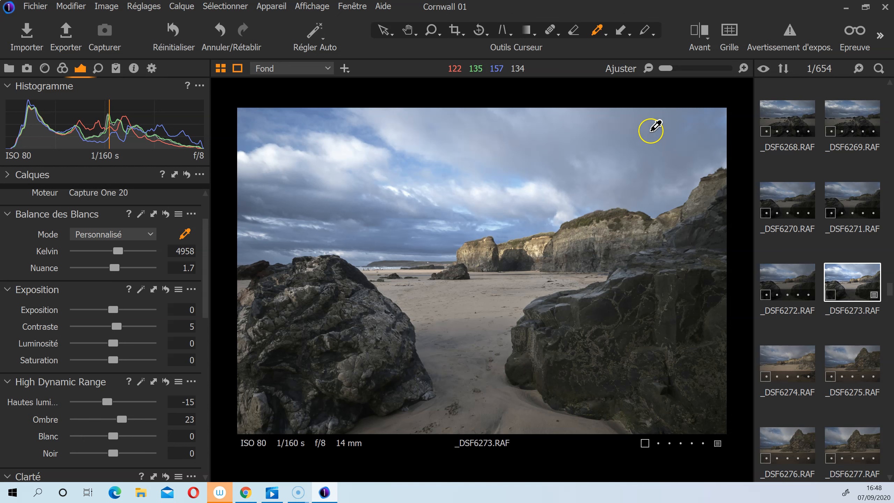
Set the High Dynamic Range blacks (Noir) to 27, the highlights (Hautes lumières) to -55 and the whites (Blanc) to -56
left_click_drag(113, 453, 127, 454)
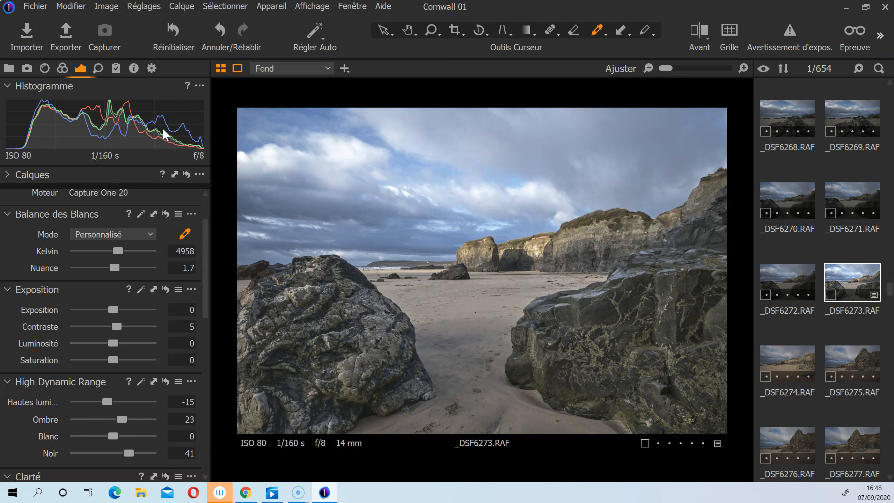
left_click_drag(130, 454, 125, 455)
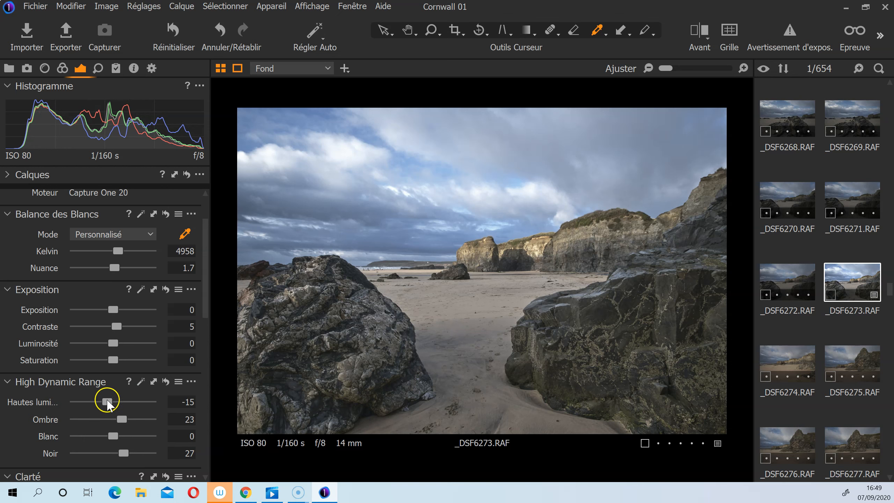
left_click_drag(100, 405, 92, 401)
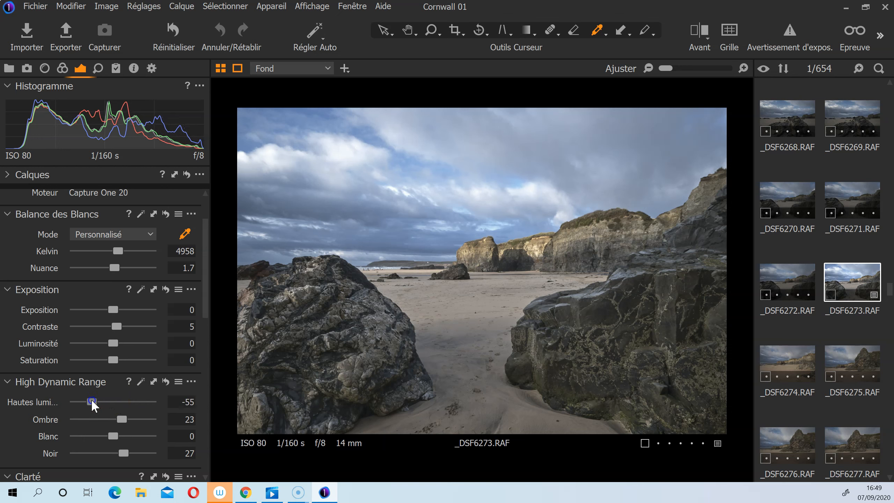
left_click_drag(112, 436, 94, 436)
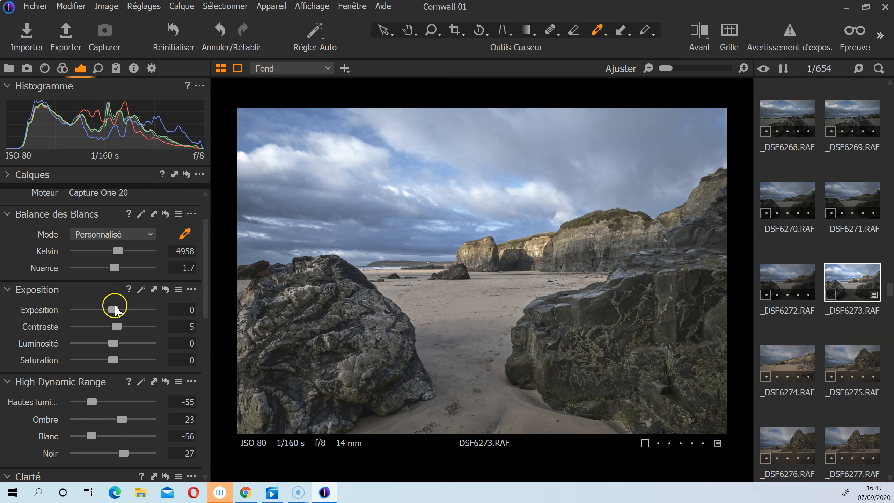
Set the exposure to -0.65 and compare the photo with its unedited version
left_click_drag(114, 309, 107, 310)
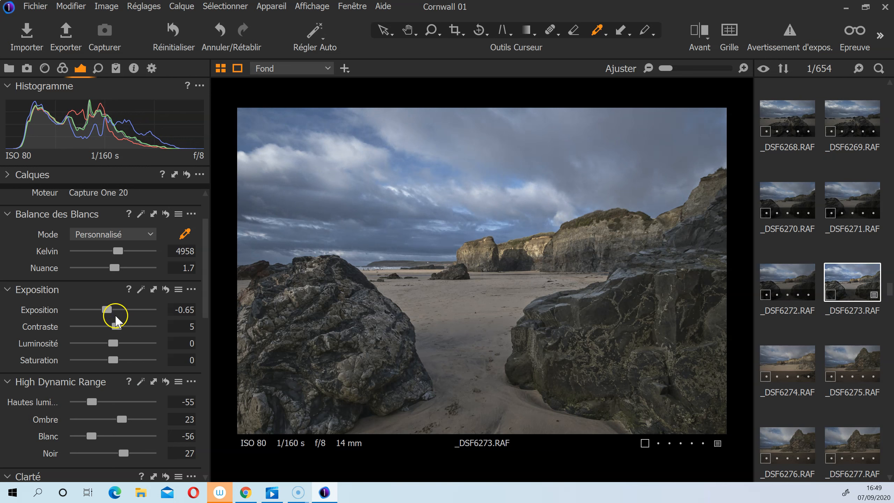
left_click(150, 345)
key("y")
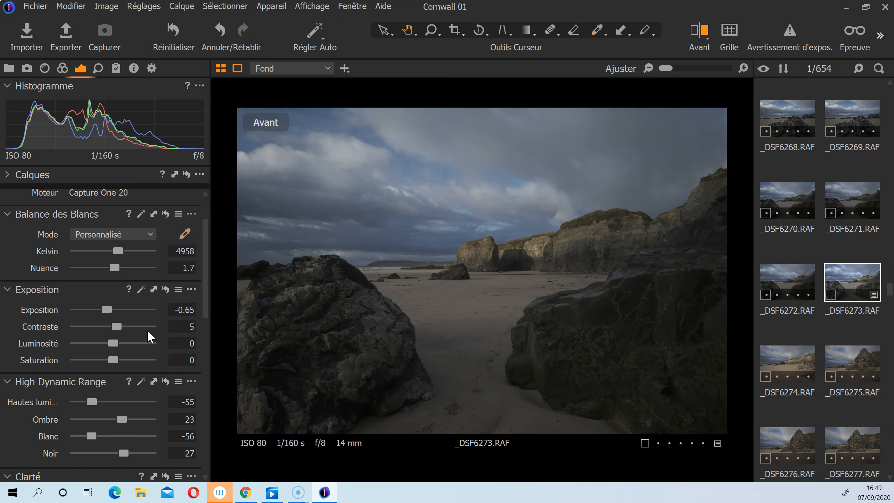
key("w")
key("y")
key("y")
key("y")
key("y")
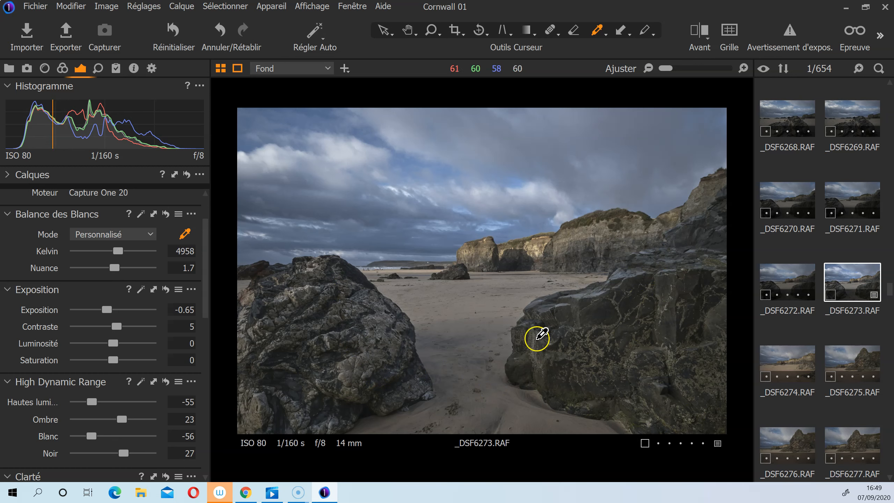
Set the High Dynamic Range shadows (Ombre) to 15
left_click_drag(122, 419, 125, 419)
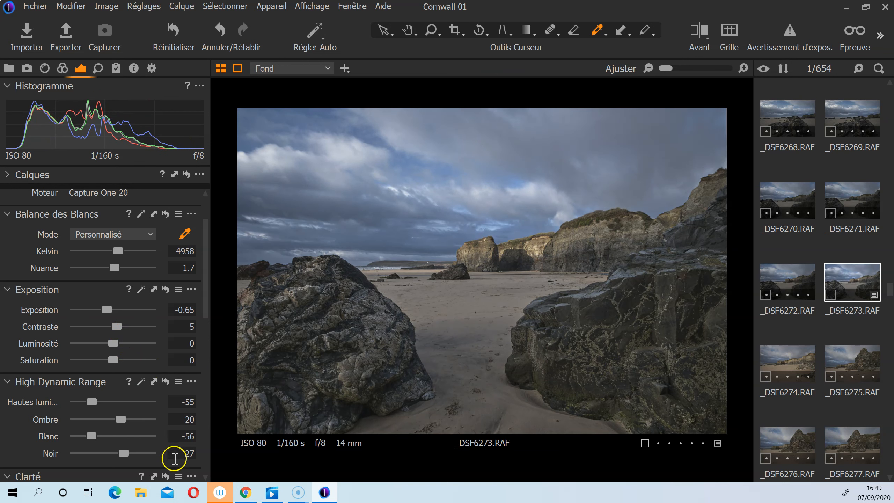
left_click_drag(122, 419, 119, 421)
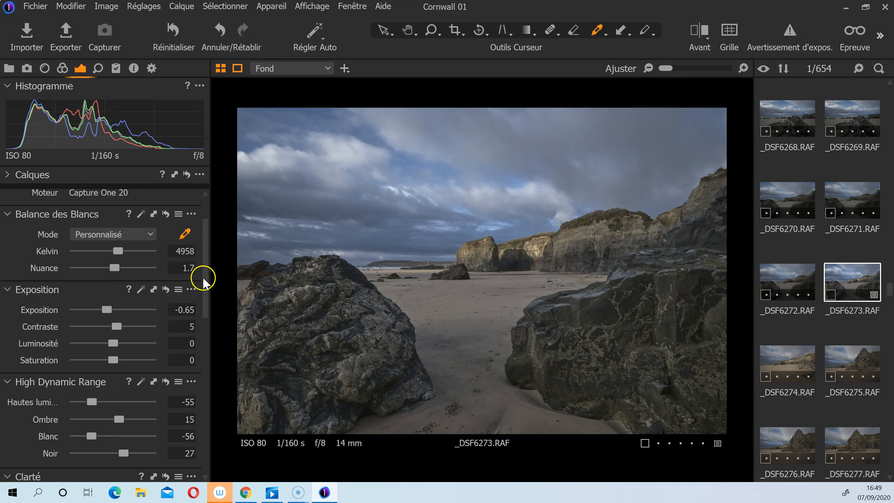
Shape a gentle S on the RVB curve, anchoring the midpoint, lowering the shadows and slightly raising the highlights
left_click_drag(207, 282, 192, 455)
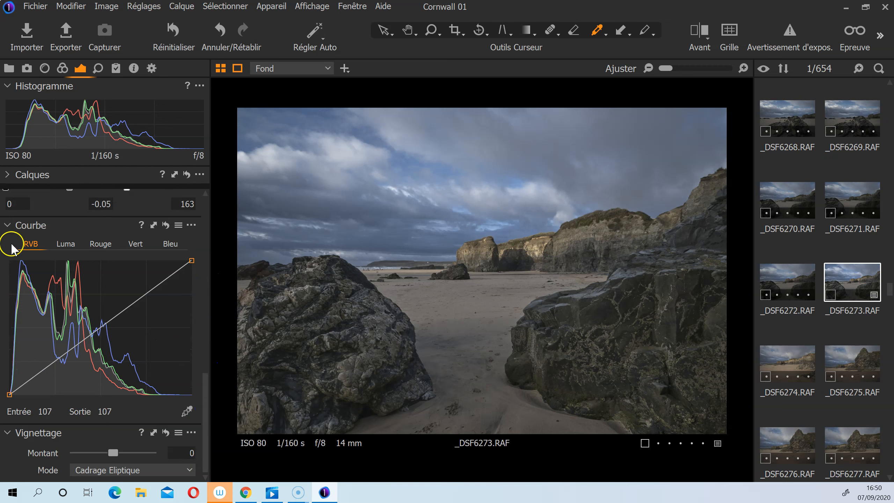
left_click(100, 327)
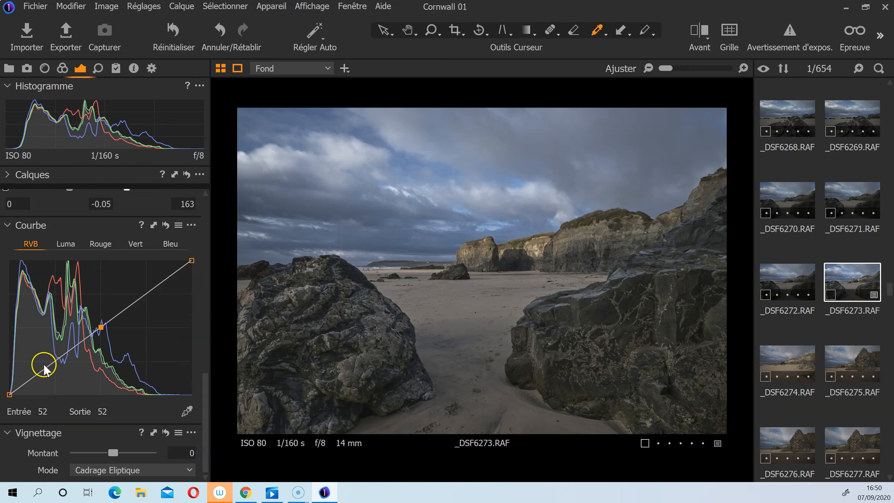
left_click(53, 362)
left_click_drag(54, 362, 64, 360)
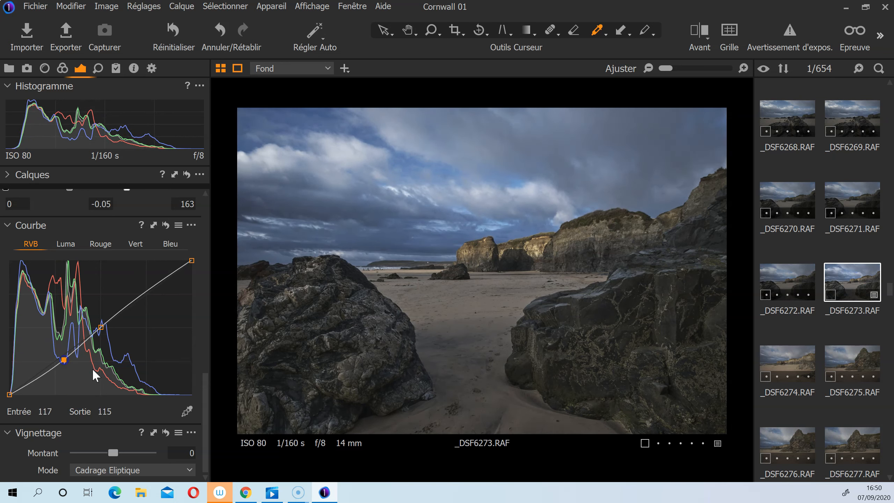
left_click_drag(146, 292, 143, 292)
left_click(100, 330)
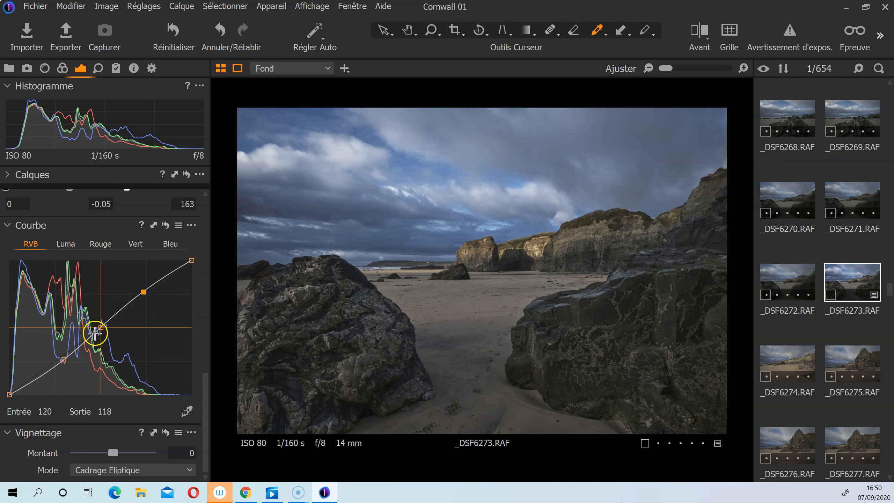
Compare the photo before and after the adjustments several times to judge the curve's contrast
key("y")
key("y")
key("y")
key("y")
key("y")
key("y")
key("y")
key("y")
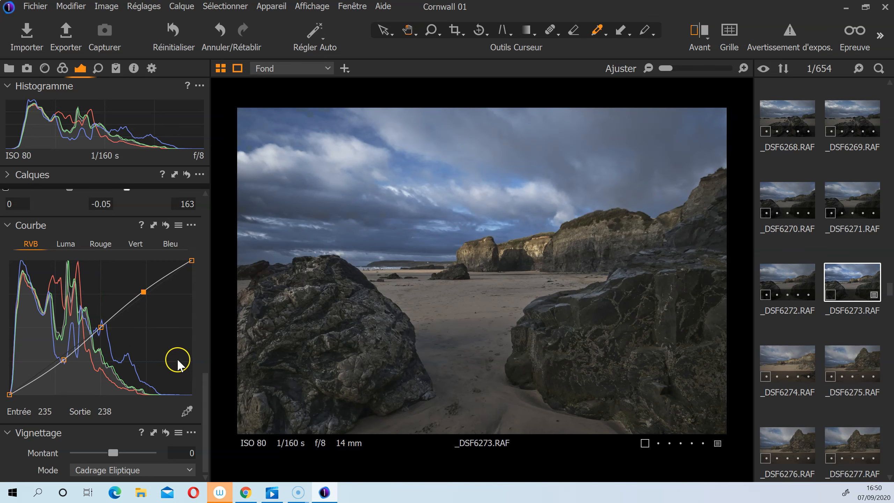
Set the clarity (Clarté) to 10 and the structure to 15 in Naturel mode
left_click_drag(203, 388, 207, 280)
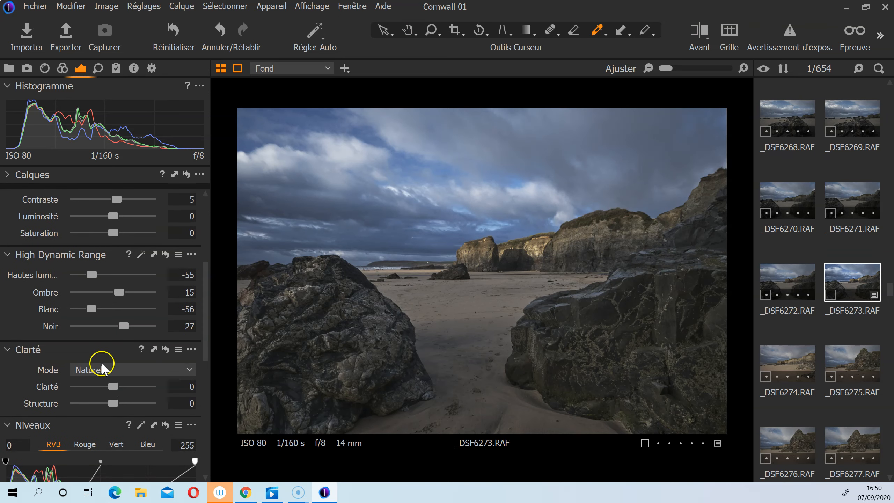
left_click_drag(116, 386, 119, 404)
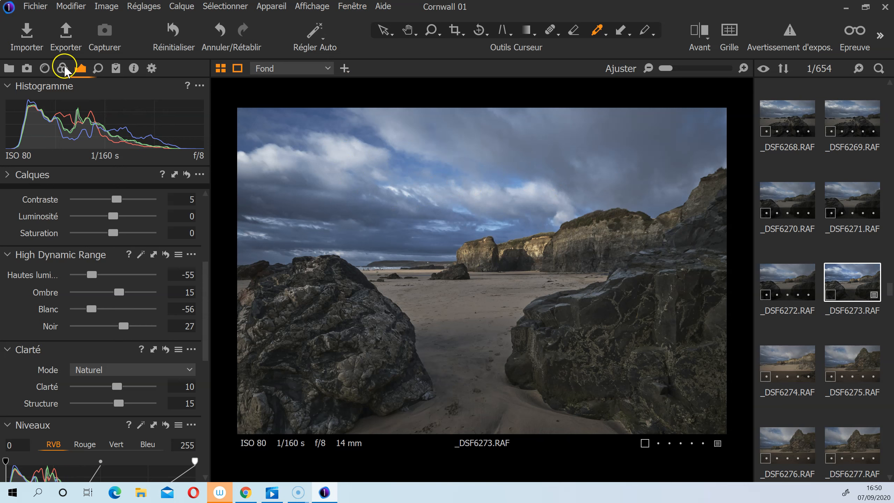
In the basic colour editor, pick the sky's blue and set Teinte to 0.3, Saturation to -15.8 and Luminosité to -0.1
left_click(62, 68)
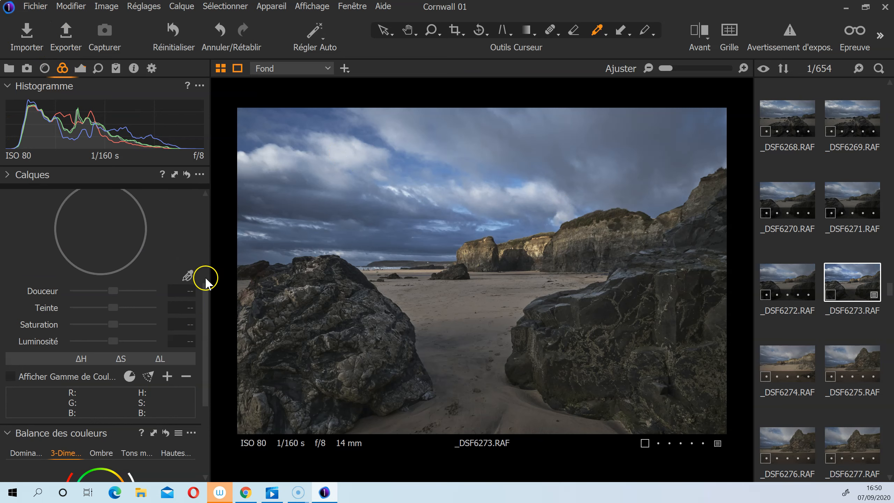
scroll(202, 280, "up", 5)
left_click_drag(209, 291, 210, 334)
left_click(21, 243)
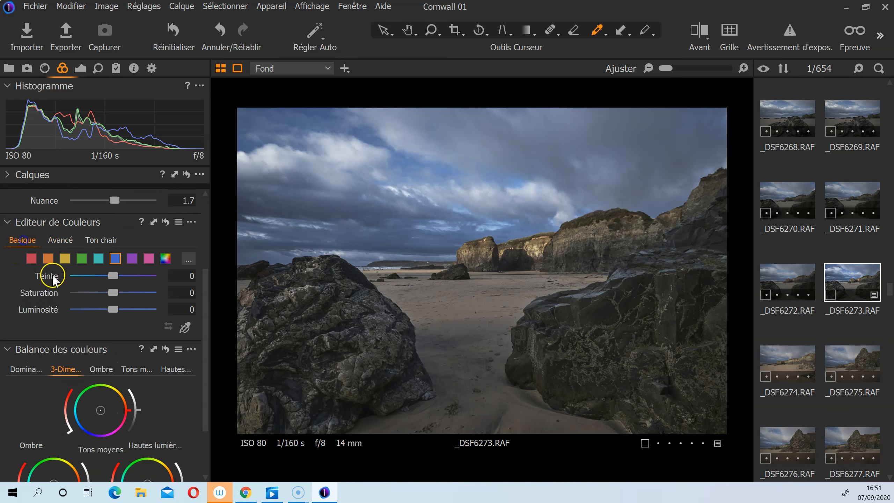
left_click(184, 326)
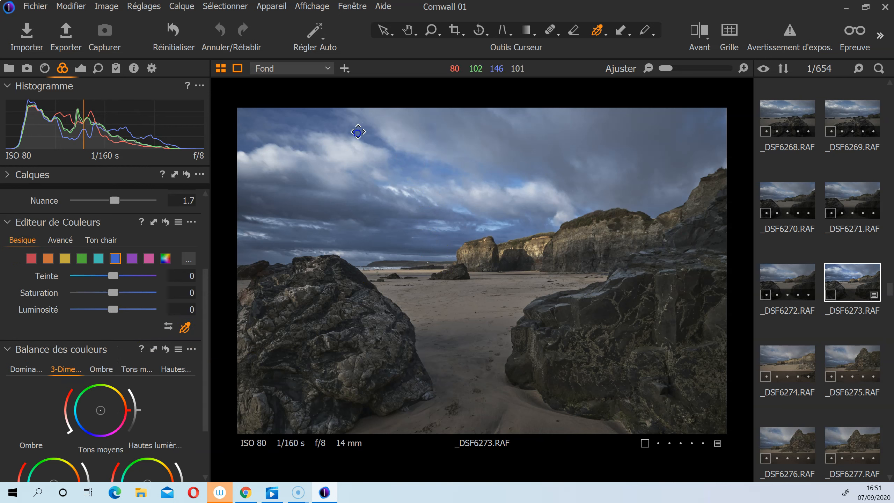
left_click(357, 133)
mouse_move(108, 276)
left_mouse_down()
mouse_move(125, 276)
mouse_move(116, 275)
left_mouse_up()
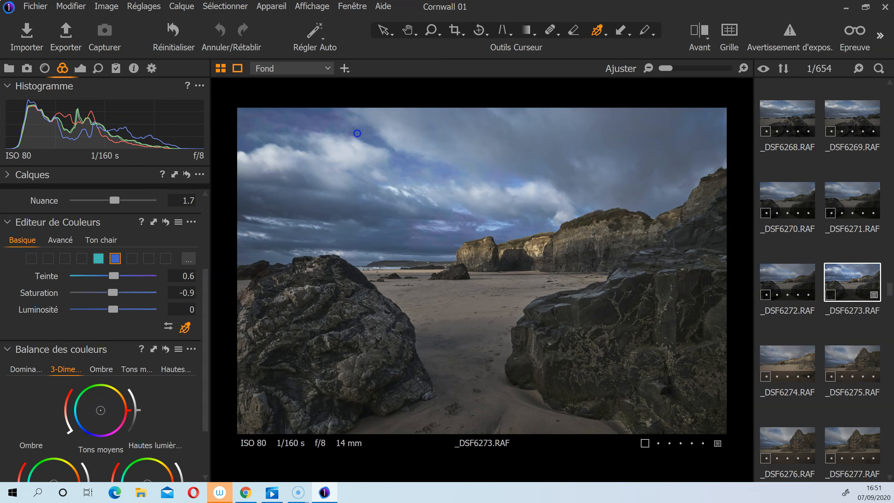
mouse_move(110, 292)
left_mouse_down()
mouse_move(95, 293)
mouse_move(112, 293)
left_mouse_up()
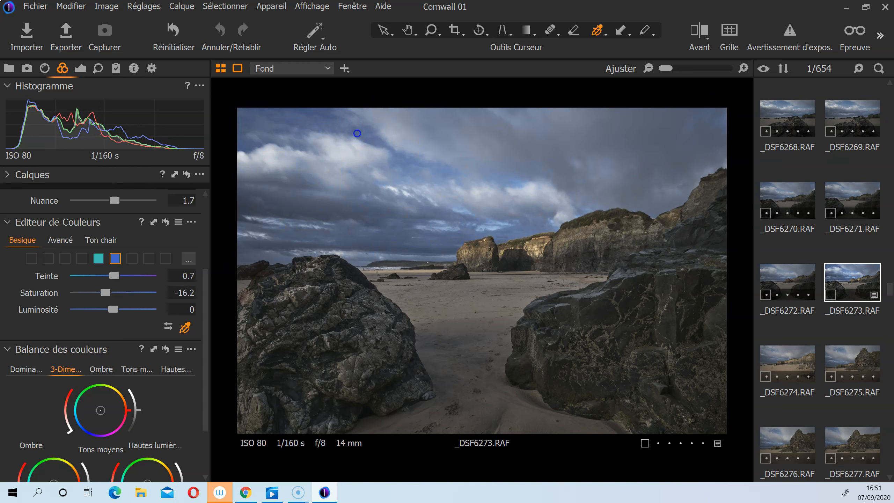
left_click_drag(106, 293, 102, 293)
left_click_drag(357, 133, 357, 133)
left_click_drag(357, 133, 357, 133)
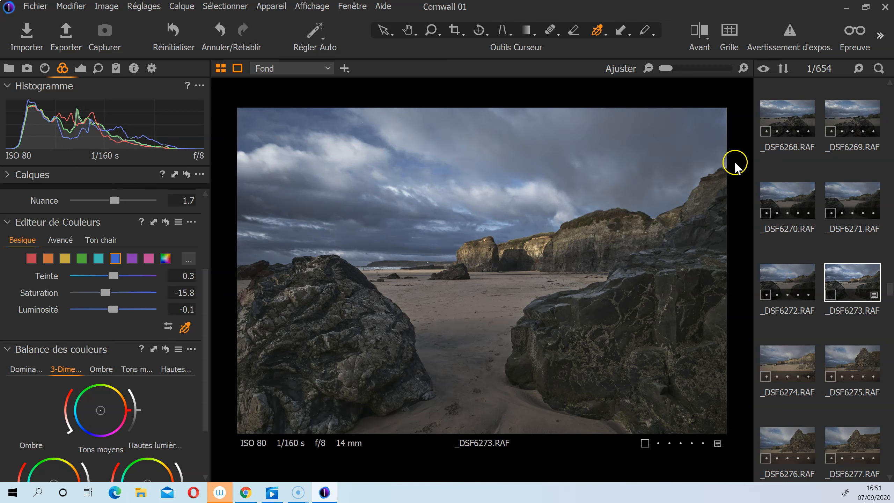
Compare the photo before and after all adjustments several times to judge the toned-down sky and the overall edit
key("y")
key("y")
key("y")
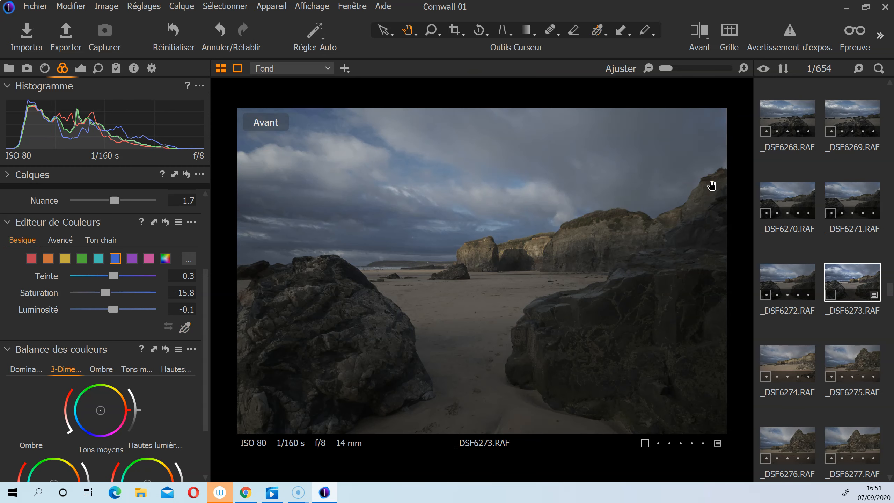
key("y")
key("y")
key("y")
key("y")
key("y")
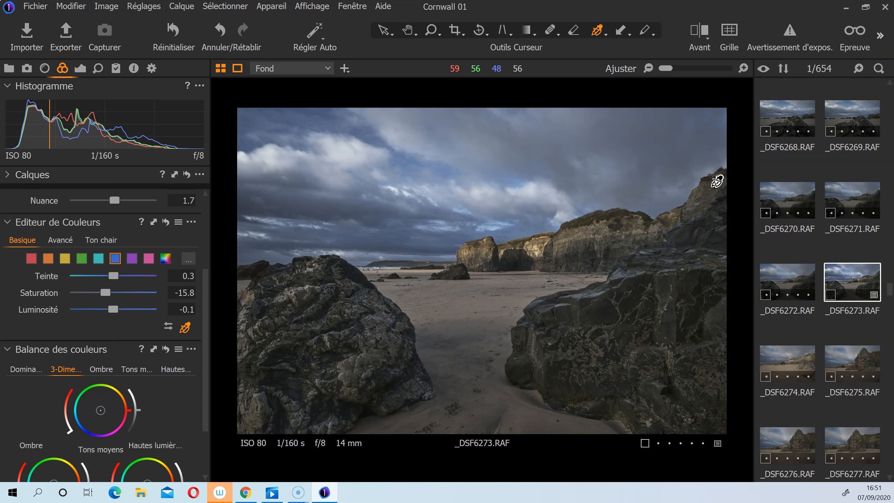
key("y")
key("y")
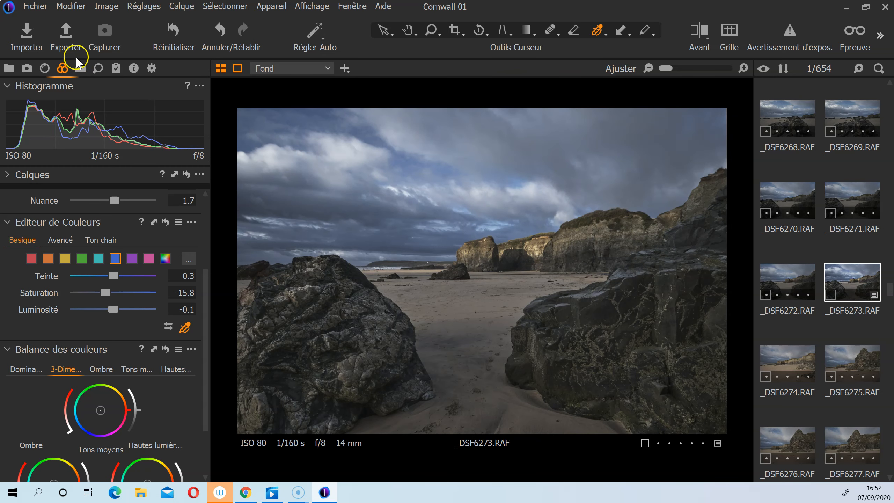
left_click(80, 65)
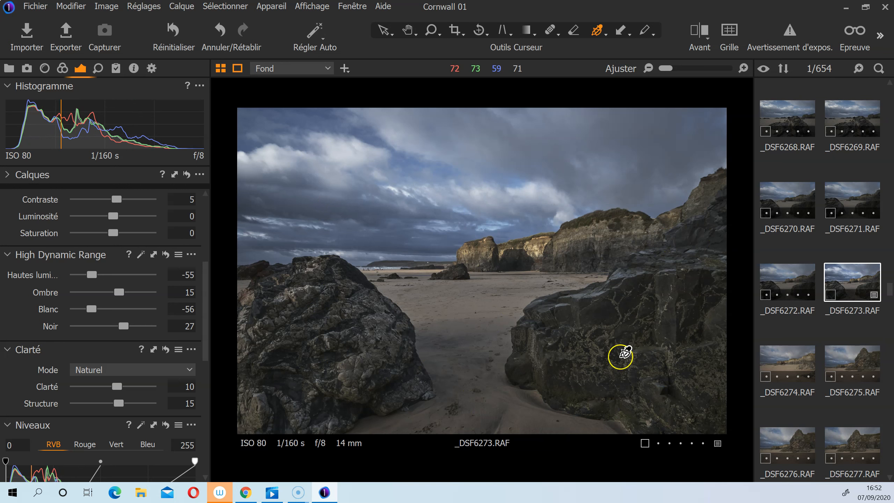
key("y")
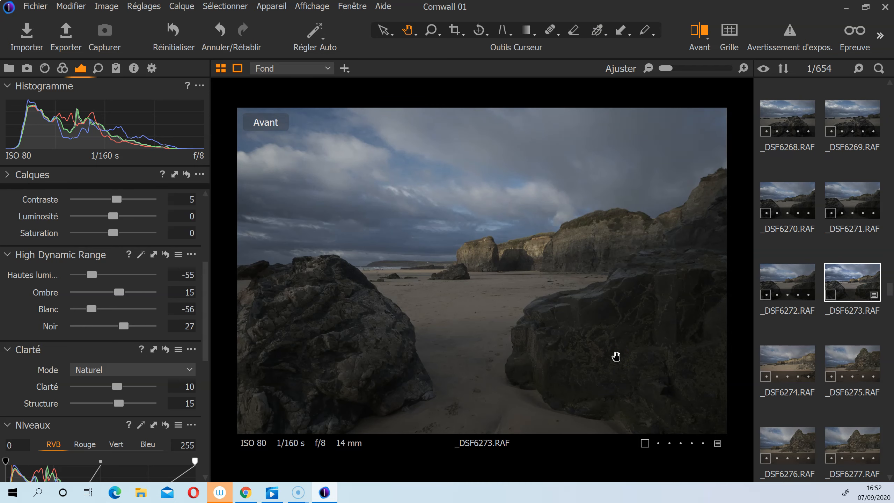
key("y")
key("y")
key("y")
key("y")
key("y")
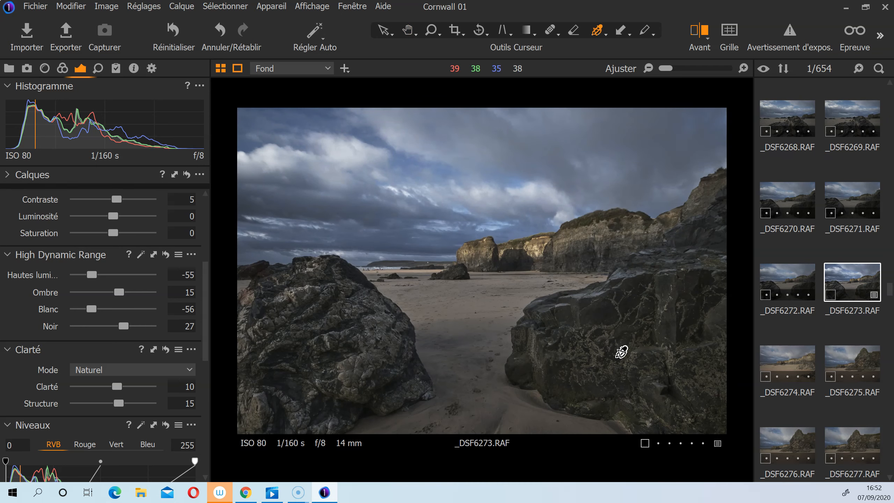
key("y")
key("y")
Examine the sharpness of both foreground rocks, the beach and the cliffs at 100% zoom
left_click(407, 30)
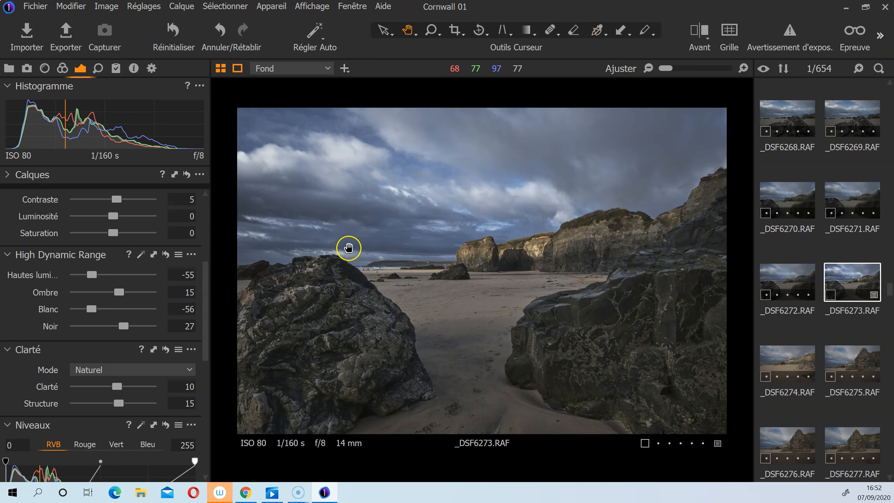
left_click(98, 68)
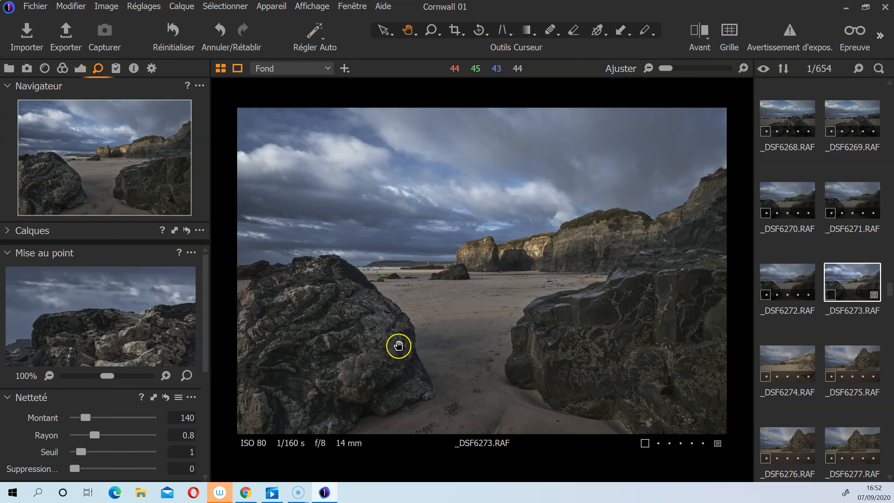
double_click(383, 311)
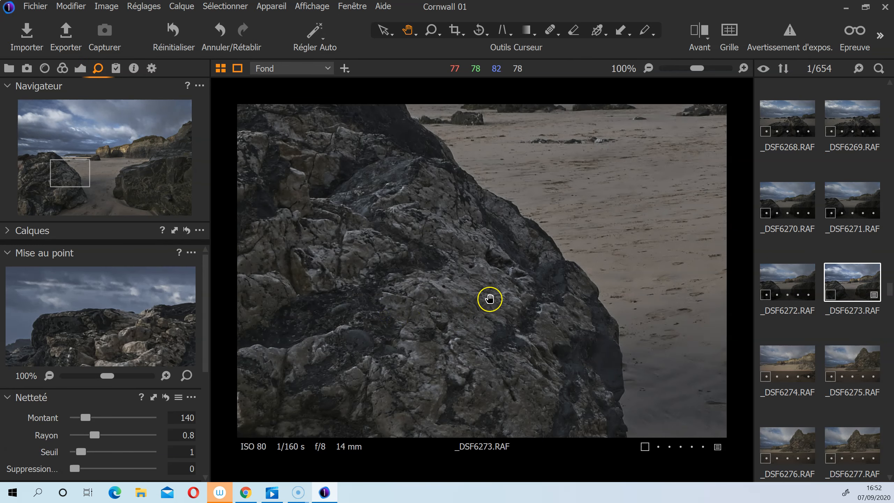
left_click_drag(489, 298, 403, 343)
left_click_drag(532, 280, 299, 399)
left_click_drag(426, 274, 310, 329)
left_click_drag(499, 279, 309, 289)
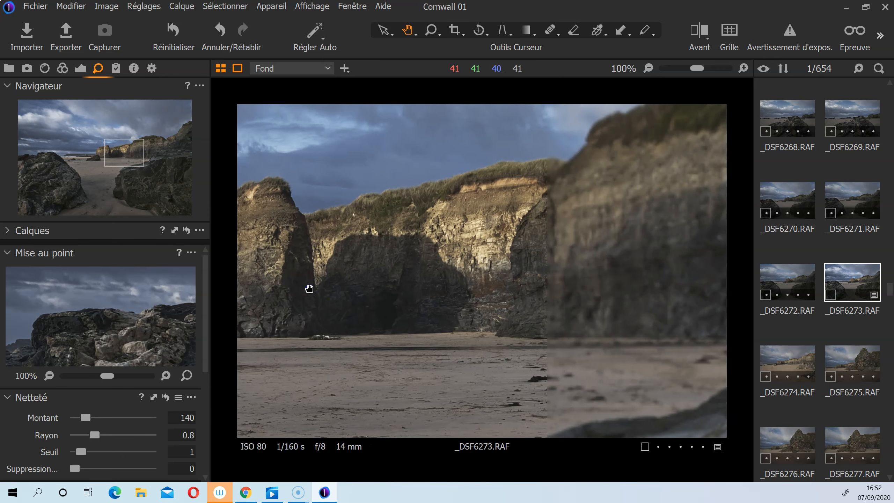
left_click_drag(628, 297, 415, 242)
left_click_drag(443, 285, 497, 202)
left_click_drag(503, 338, 490, 183)
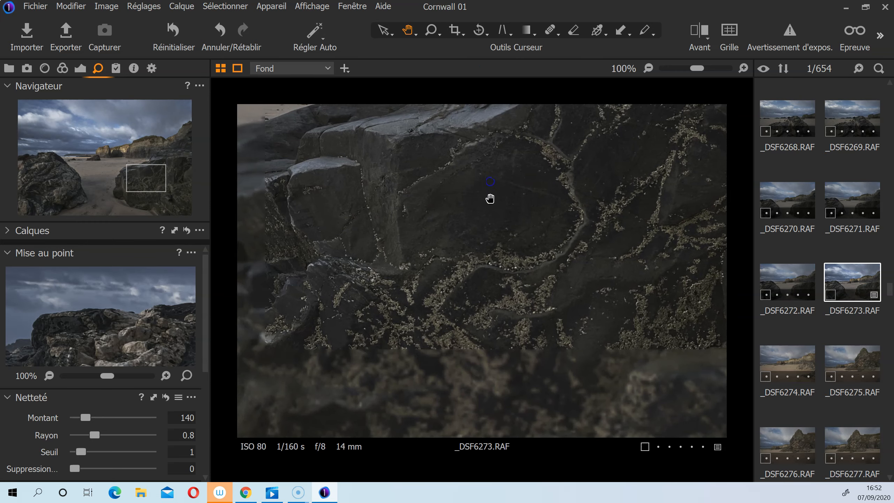
left_click_drag(469, 259, 534, 303)
left_click_drag(515, 254, 486, 295)
left_click_drag(108, 319, 117, 327)
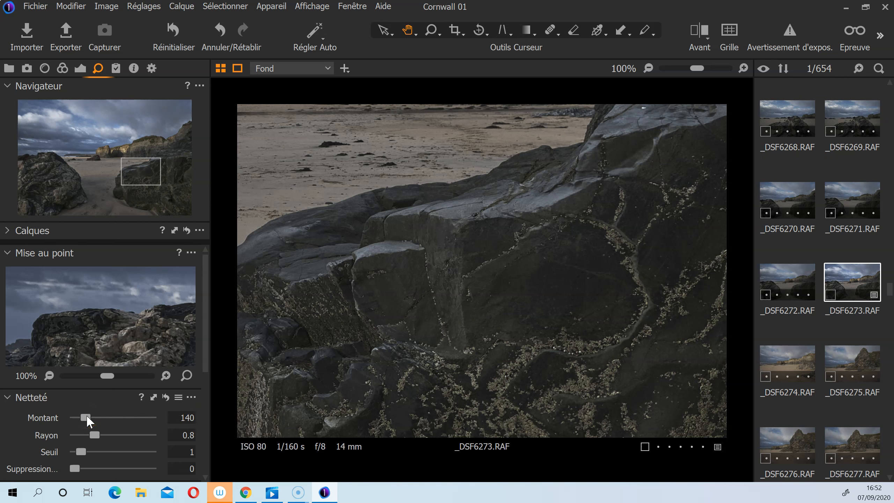
Test the sharpening amount (Montant under Netteté) at 1000 and settle it at 261
left_click_drag(86, 416, 103, 417)
key("ctrl+z")
left_click(85, 417)
left_click_drag(101, 416, 200, 417)
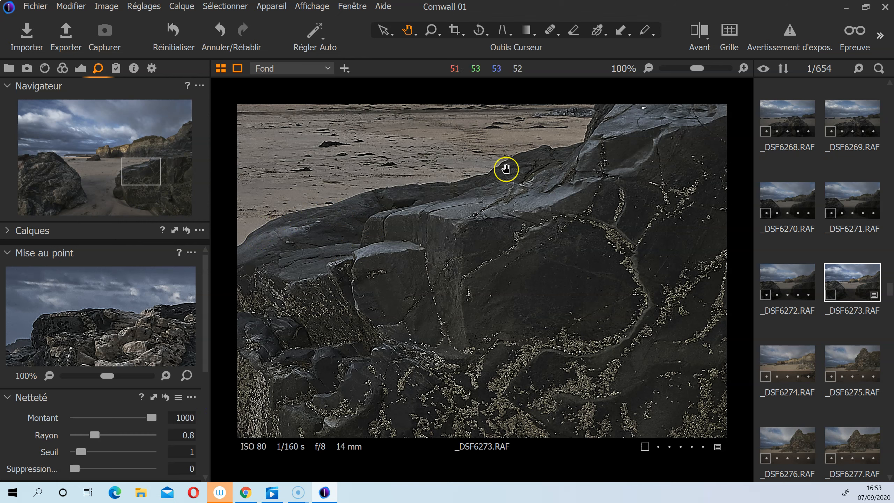
left_click_drag(153, 418, 99, 415)
left_click(41, 418)
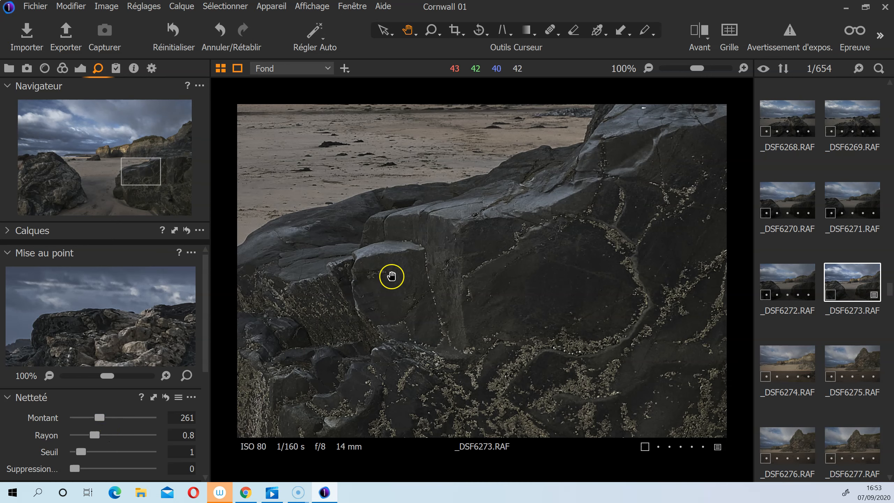
Compare the rock and beach details at 100% zoom with and without the sharpening
double_click(392, 277)
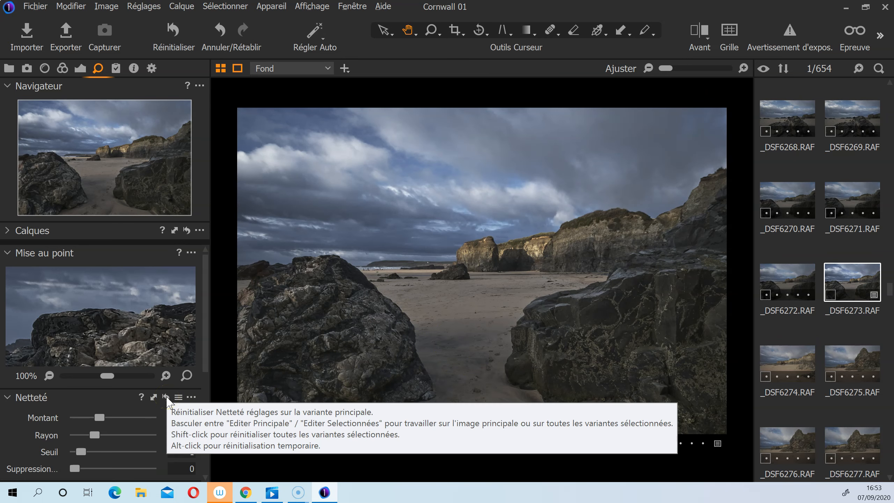
left_click(609, 311)
left_click_drag(432, 248, 543, 372)
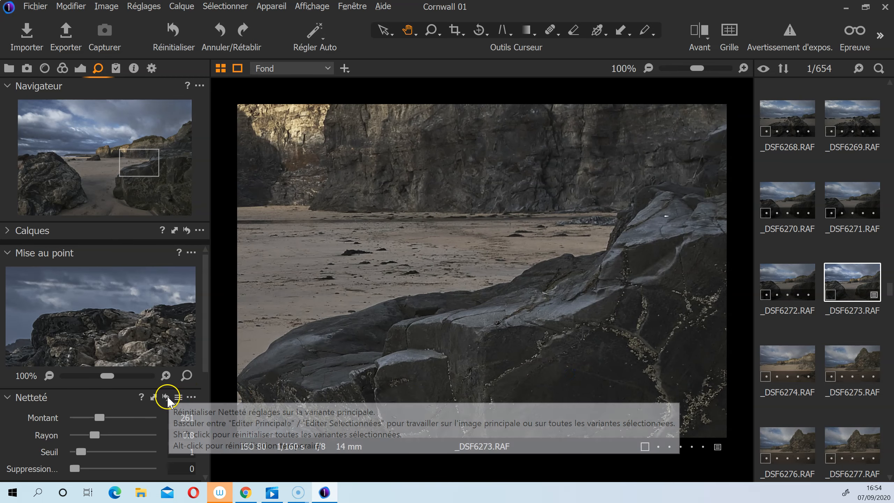
left_click(167, 397)
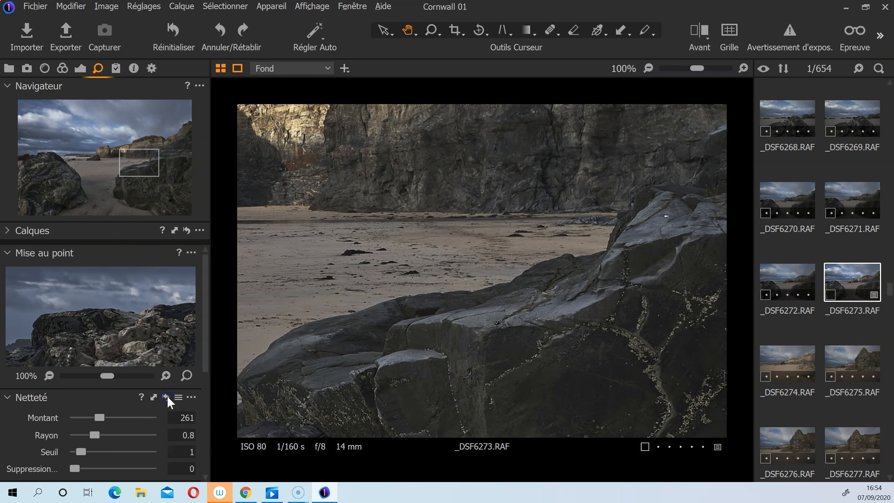
key("ctrl+z")
key("ctrl+y")
key("ctrl+z")
key("ctrl+y")
key("ctrl+z")
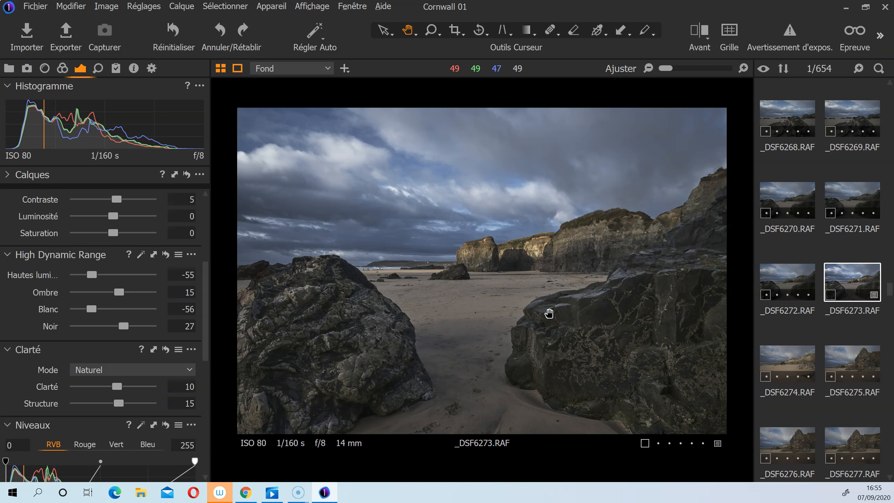
With the 3-way colour balance, tint the shadows slightly blue and shift the highlights and midtones towards yellow
left_click(63, 69)
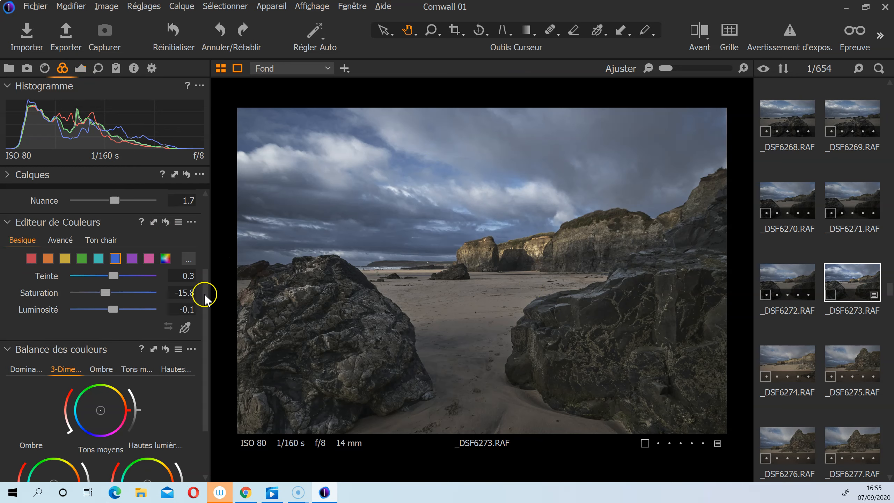
left_click_drag(205, 295, 214, 349)
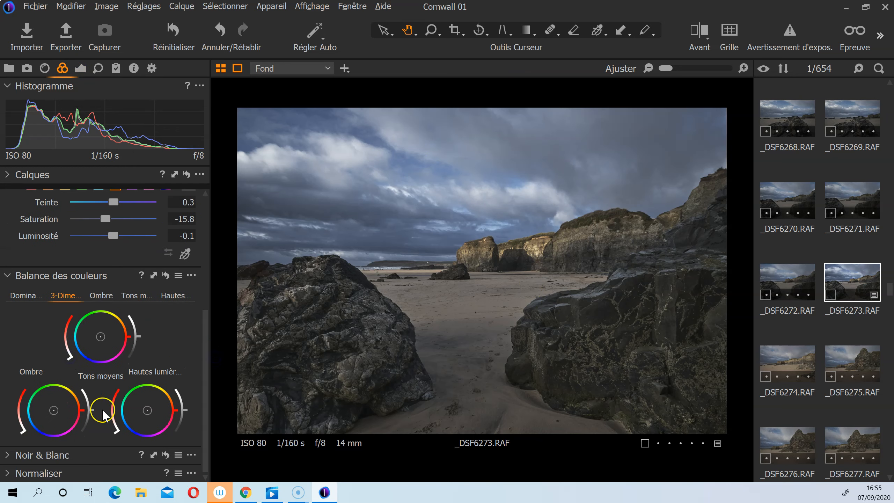
left_click_drag(53, 412, 48, 417)
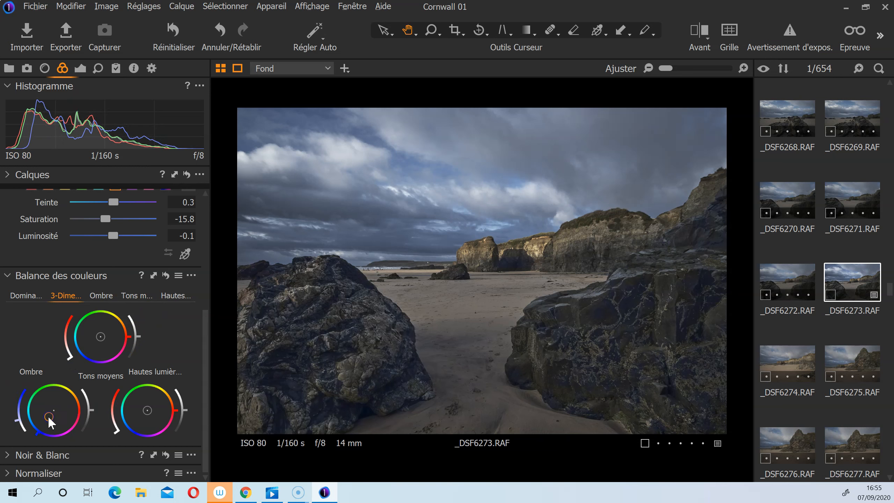
double_click(47, 416)
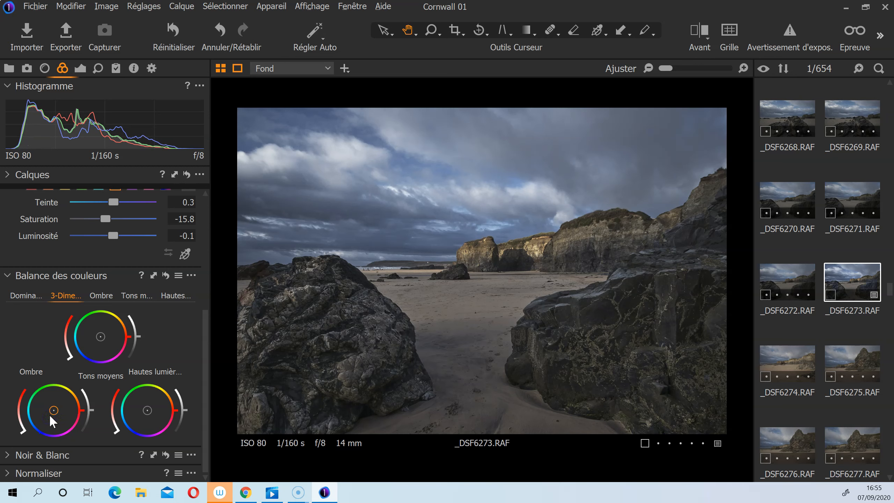
mouse_move(53, 411)
left_mouse_down()
mouse_move(12, 412)
mouse_move(19, 384)
mouse_move(28, 430)
mouse_move(21, 405)
mouse_move(23, 418)
mouse_move(49, 408)
mouse_move(33, 422)
mouse_move(47, 408)
mouse_move(45, 419)
left_mouse_up()
left_click_drag(148, 410, 154, 403)
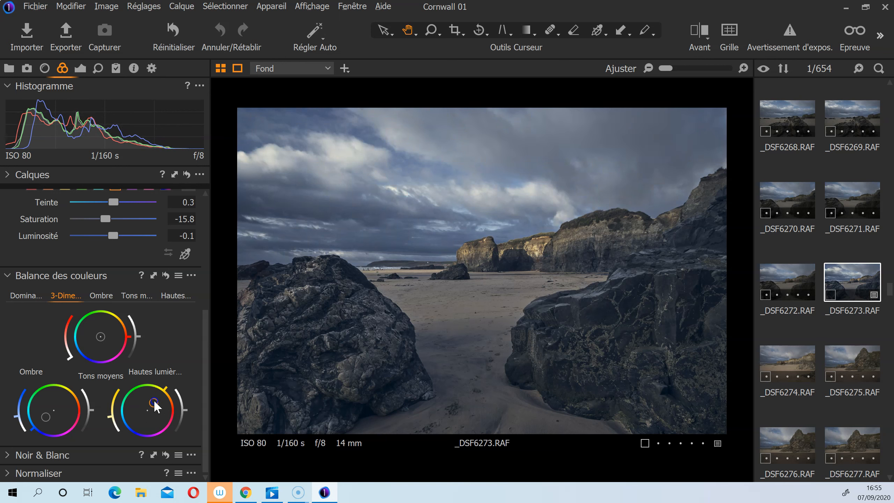
mouse_move(101, 337)
left_mouse_down()
mouse_move(109, 350)
mouse_move(99, 330)
mouse_move(108, 327)
left_mouse_up()
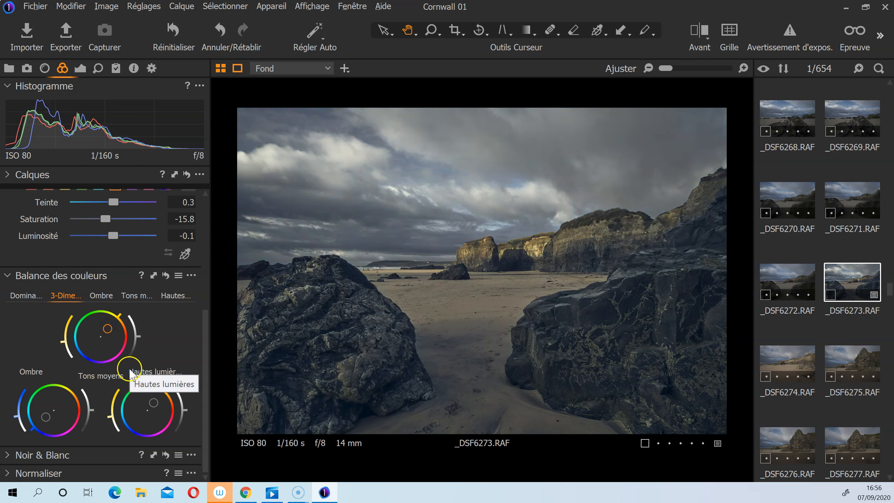
Compare the photo with and without the colour balance by temporarily resetting it several times
left_click(166, 274, "alt")
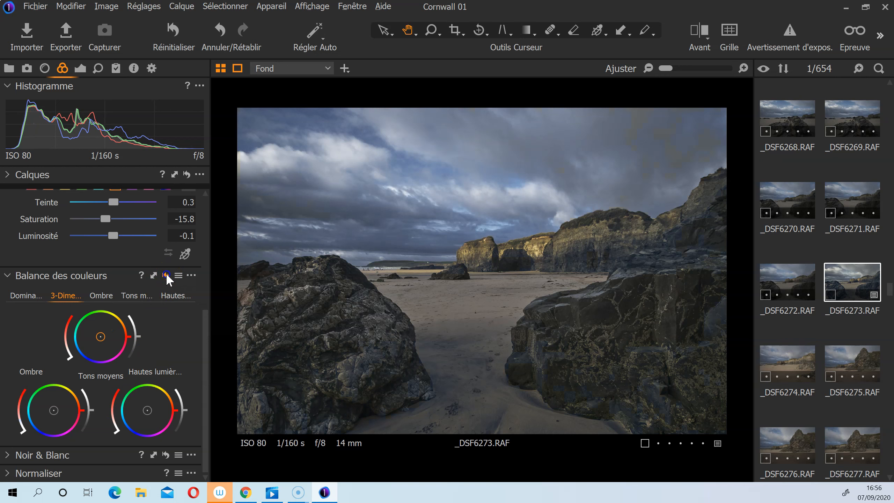
left_click(166, 274, "alt")
left_click(166, 274)
left_click(166, 274, "alt")
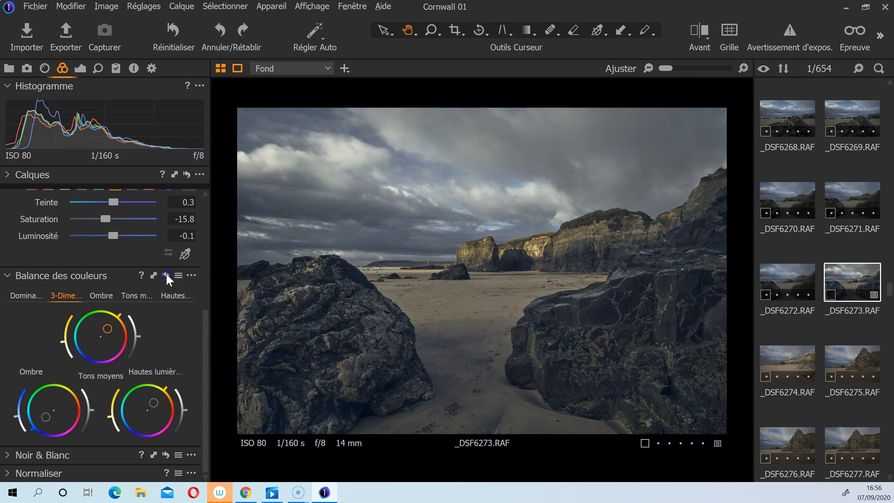
left_click(166, 275, "alt")
left_click(229, 325)
Lower the lightness of the shadows, highlights and midtones in the 3-way colour balance, keeping the shadow reduction slight
left_click_drag(90, 409, 92, 420)
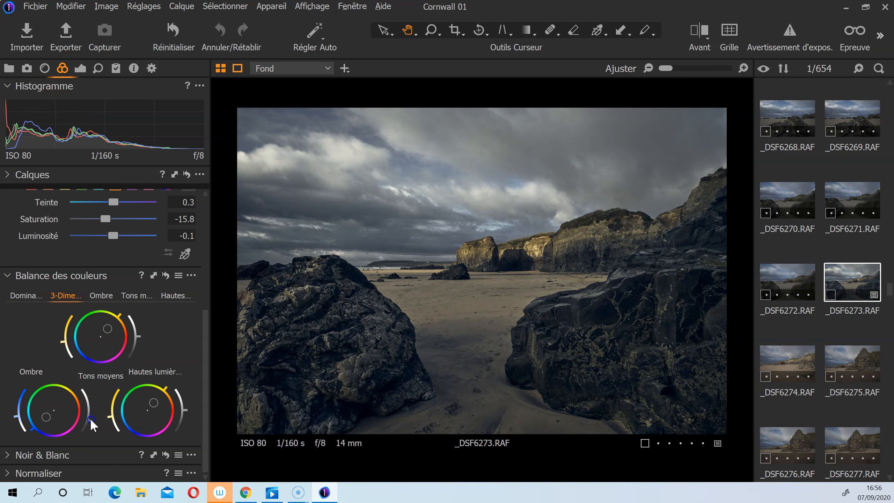
mouse_move(184, 409)
left_mouse_down()
mouse_move(189, 397)
mouse_move(190, 425)
left_mouse_up()
mouse_move(90, 424)
left_mouse_down()
mouse_move(93, 400)
mouse_move(95, 413)
left_mouse_up()
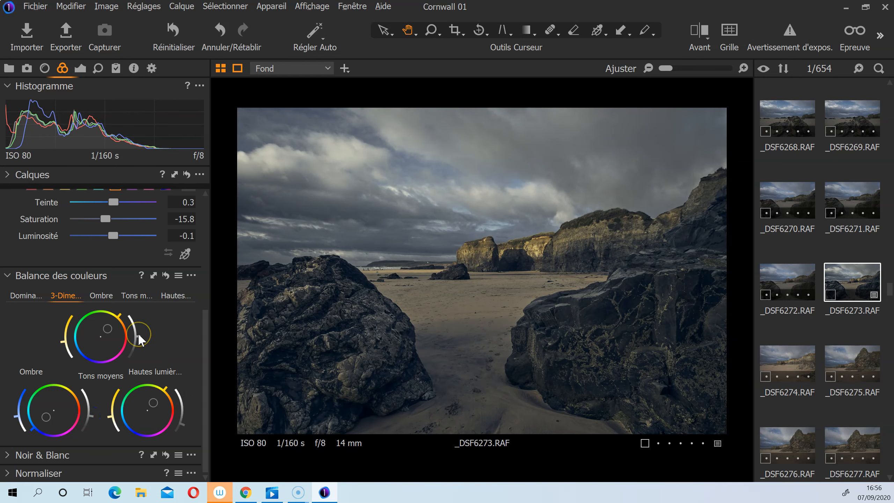
left_click_drag(138, 332, 140, 355)
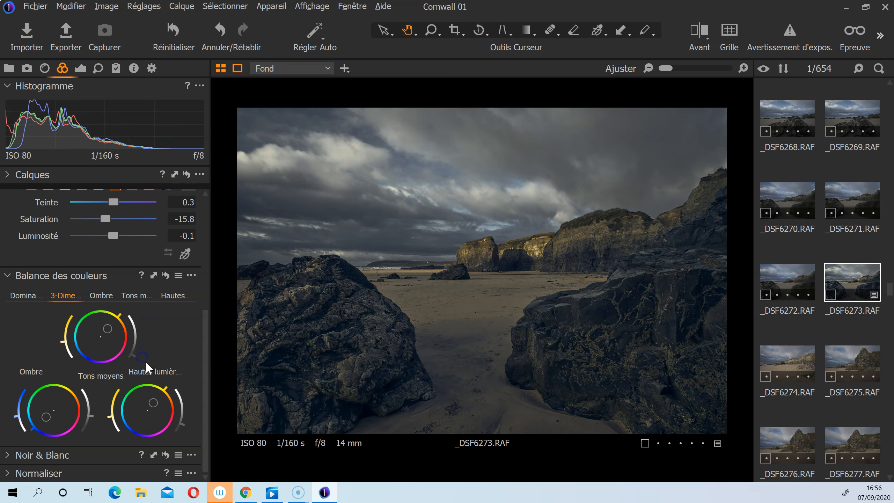
Slightly raise the lightness of the highlights and the shadows in the 3-way colour balance
left_click_drag(176, 420, 182, 416)
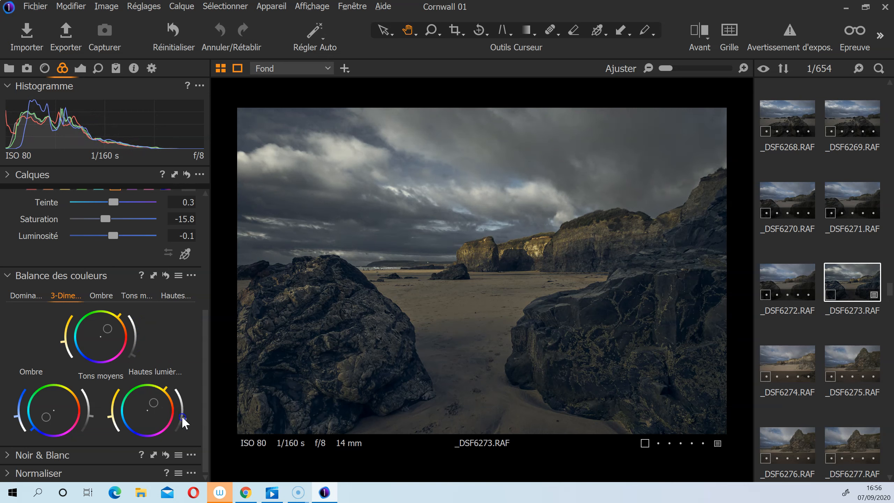
left_click_drag(89, 434, 99, 413)
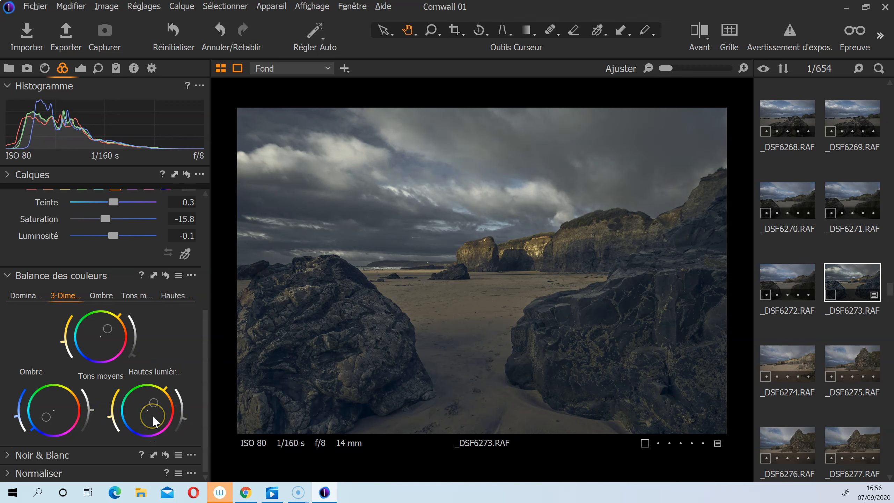
Compare the edited photo with its unedited version, and reset the whole colour balance
key("y")
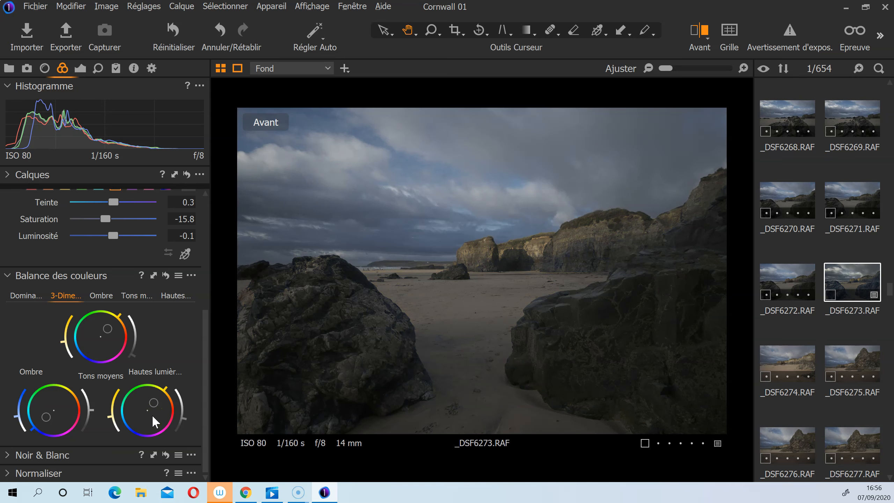
key("y")
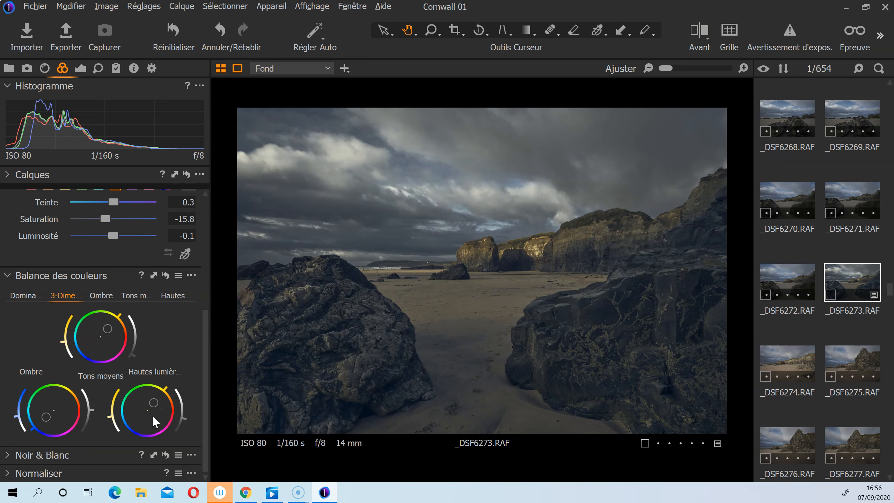
key("y")
left_click(166, 276)
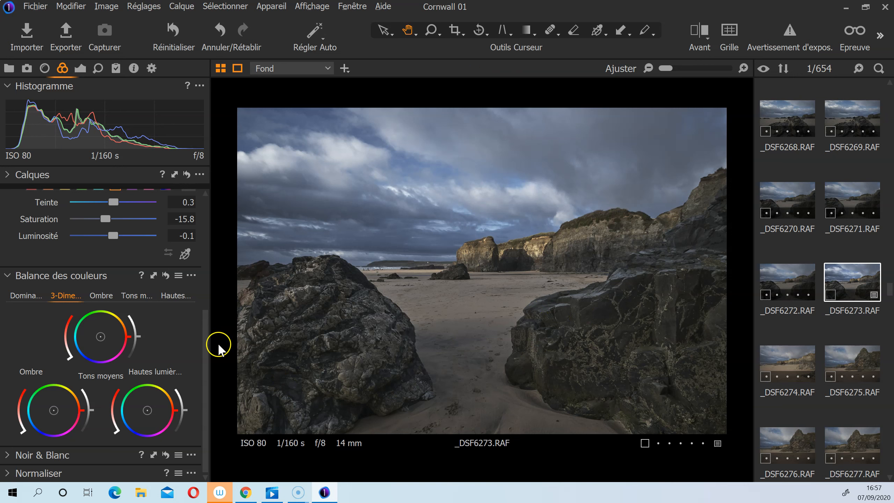
Pick the beach sand with the direct colour editor and raise its orange saturation to 42.7, keeping hue and lightness at 0
scroll(202, 322, "up", 2)
scroll(201, 324, "up", 2)
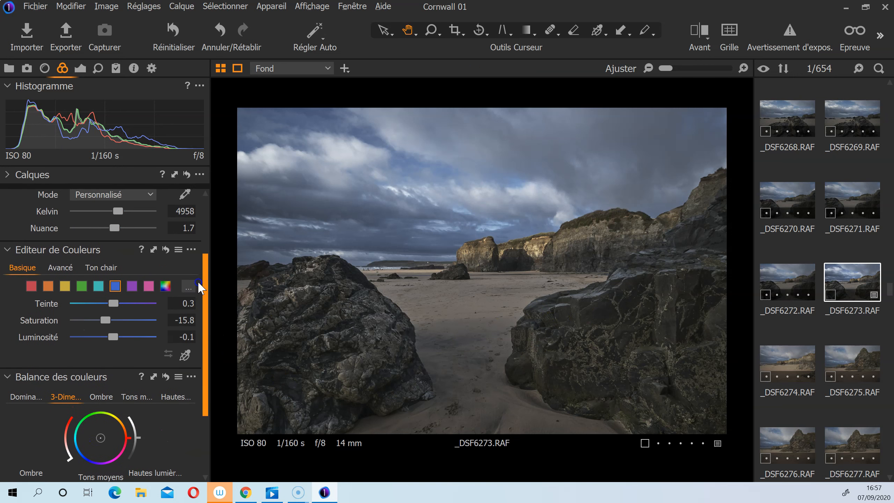
left_click(184, 357)
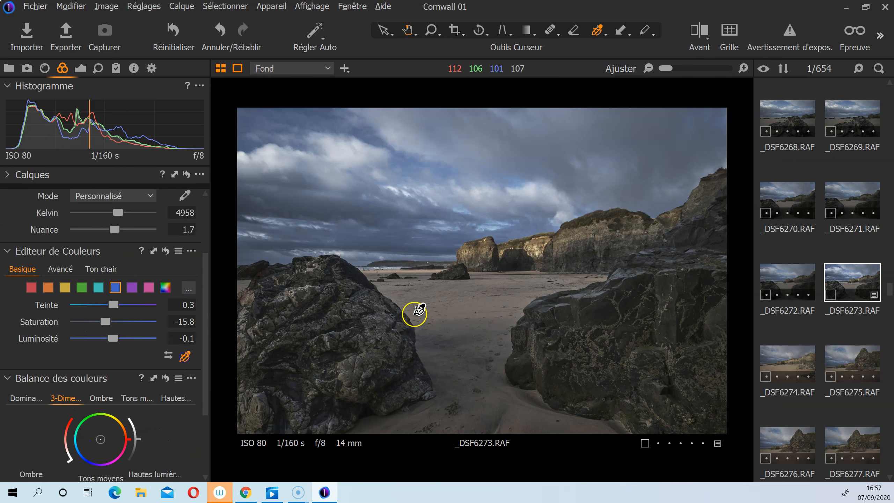
left_click(465, 304)
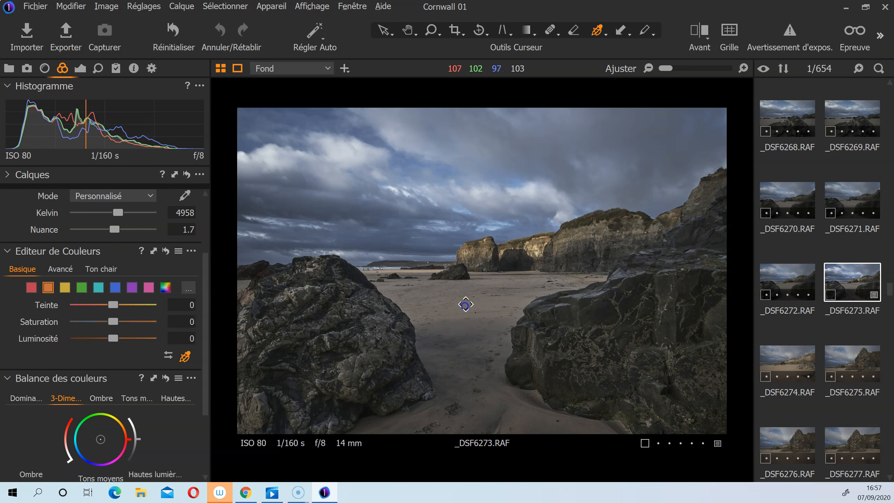
left_click_drag(465, 304, 464, 306)
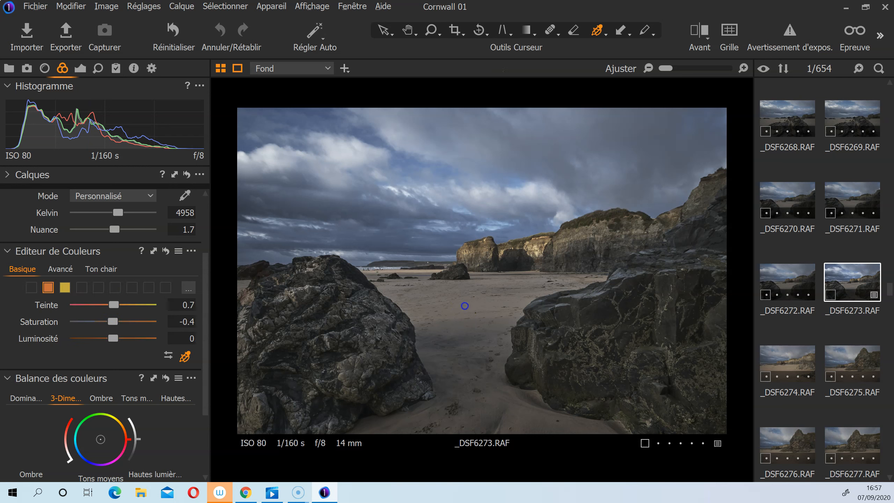
left_click_drag(464, 306, 464, 306)
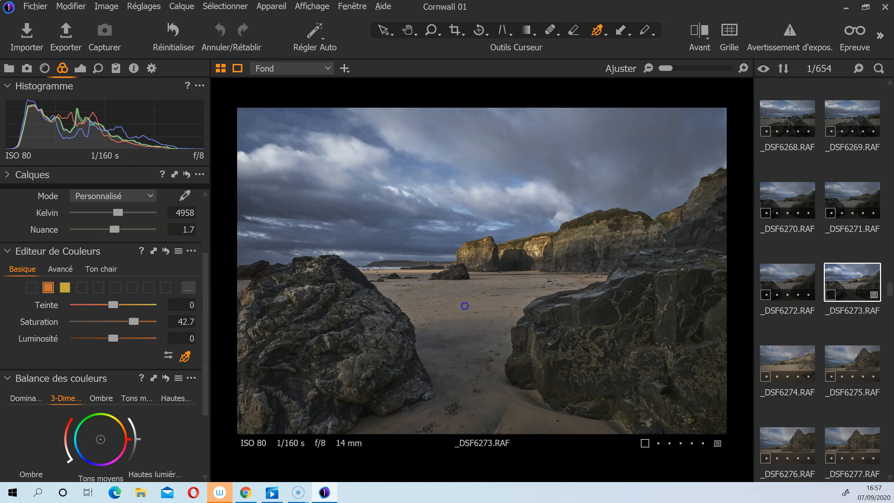
right_click(465, 304)
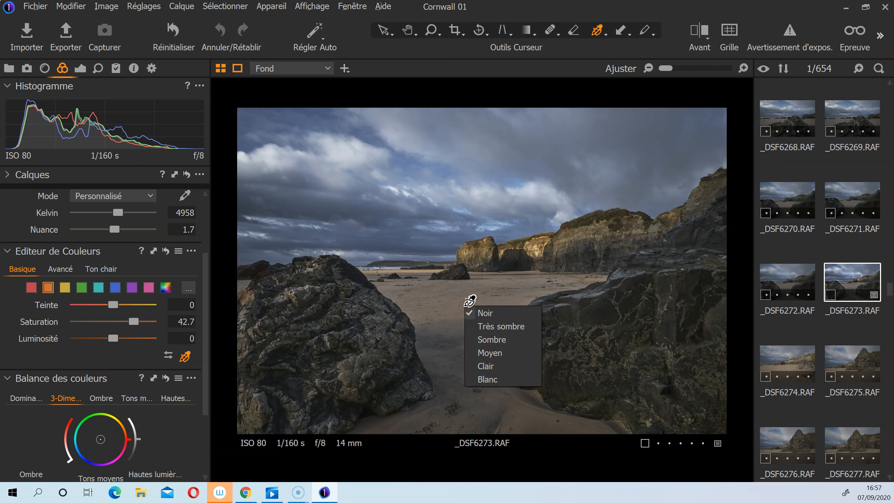
left_click(479, 383)
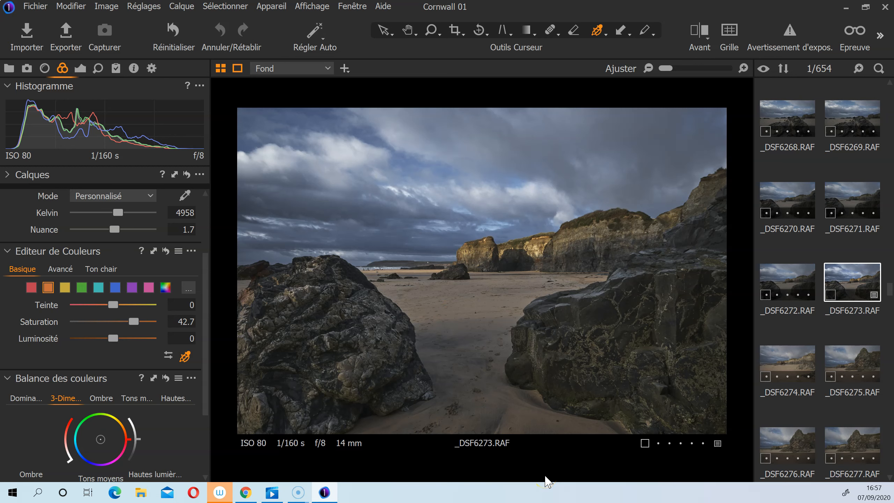
Look at the advanced mode of the colour editor and return to the basic mode
left_click(60, 268)
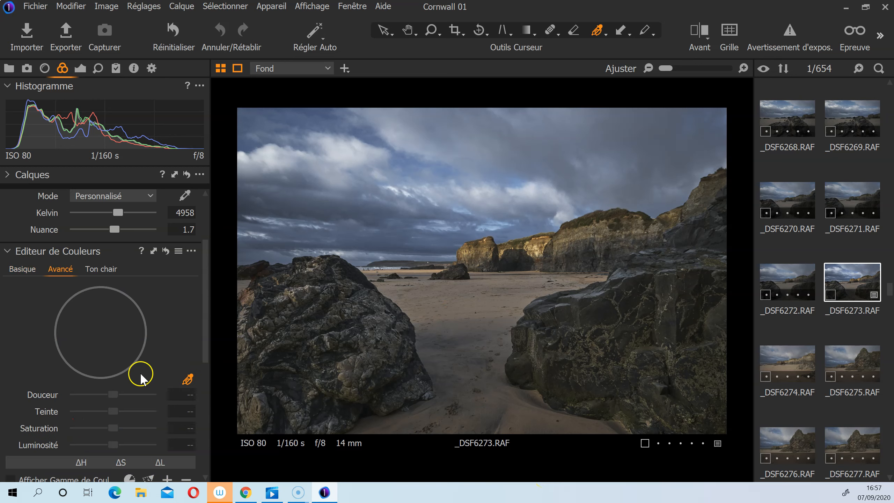
left_click(43, 269)
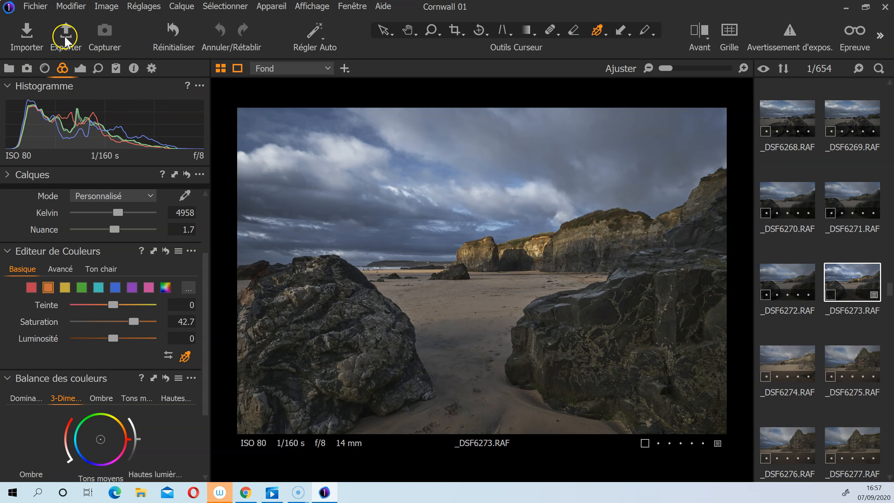
Open the export settings for the photo _DSF6273.RAF
key("ctrl+shift+d")
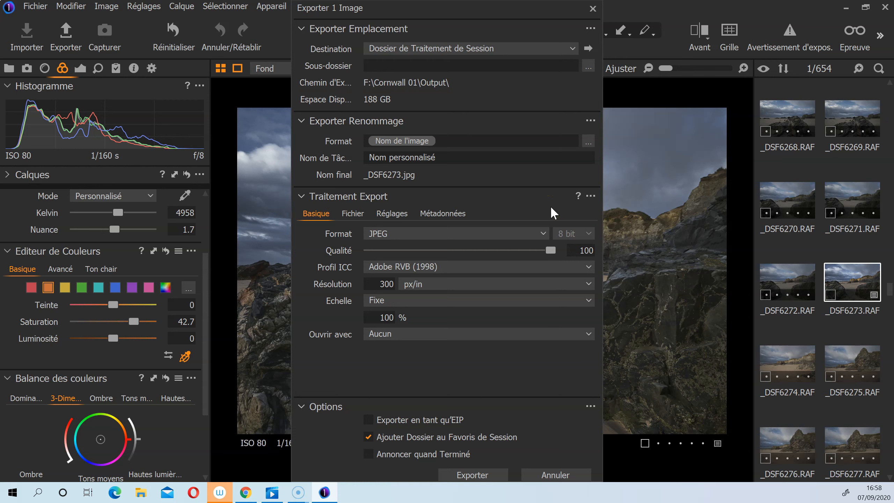
left_click(544, 384)
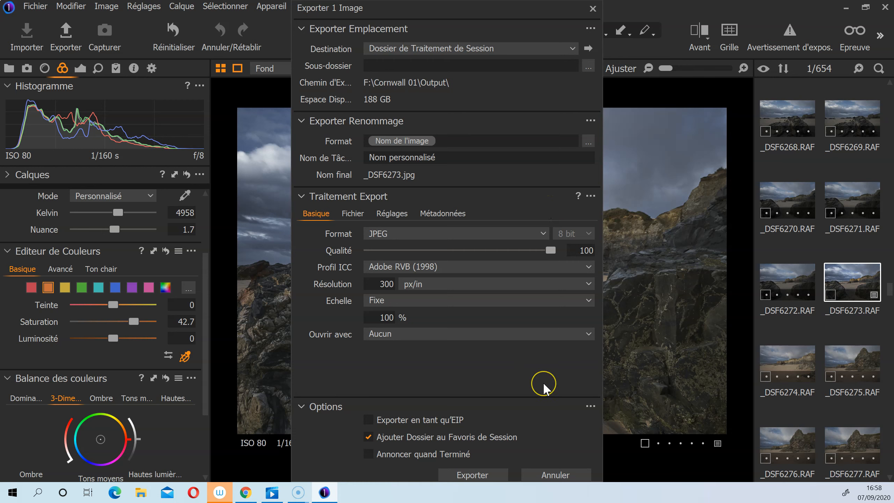